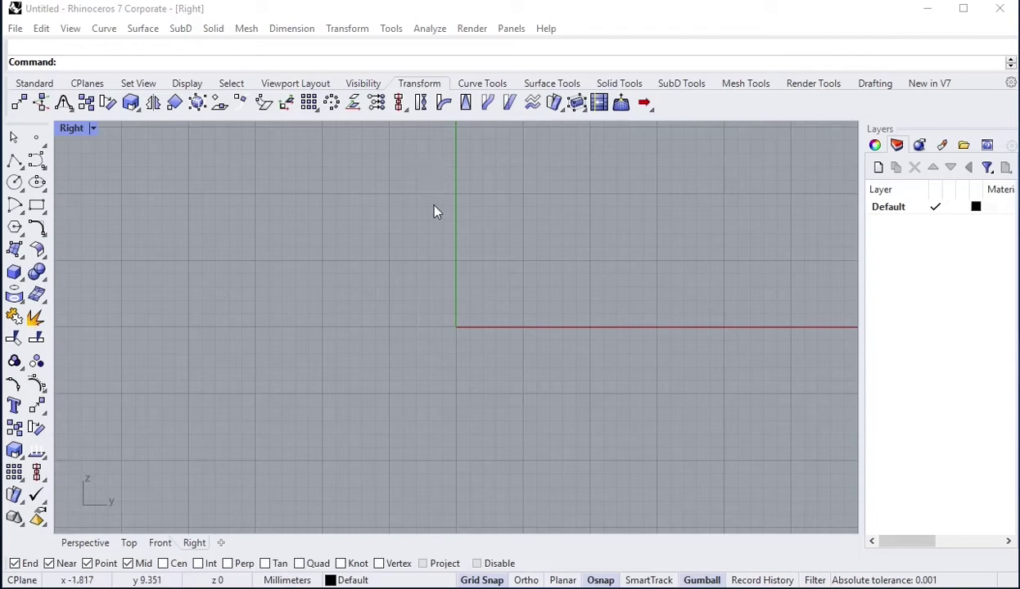
Start an Interpolate Points curve at the origin in the Right view, with Osnap disabled.
scroll(446, 378, down, 5)
scroll(410, 311, up, 2)
click(36, 160)
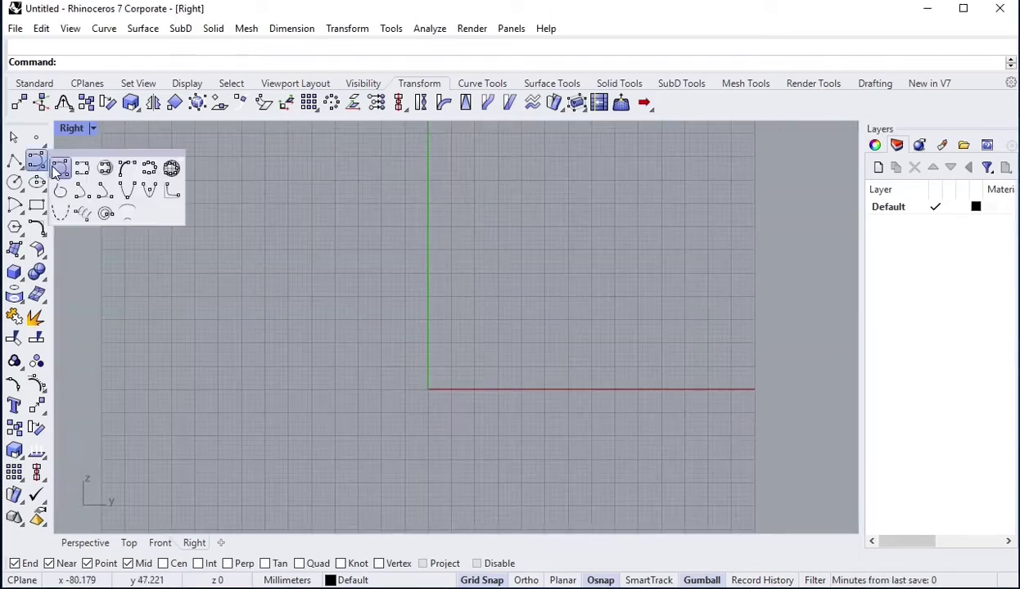
mouse_move(59, 156)
mouse_down()
mouse_move(96, 155)
mouse_move(80, 147)
mouse_up()
click(95, 174)
scroll(393, 368, up, 6)
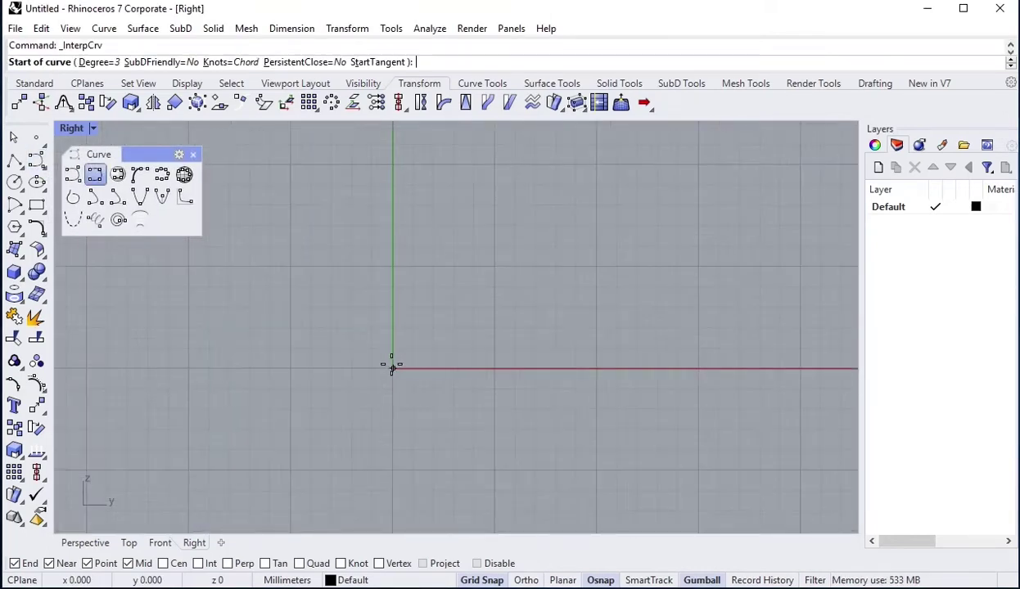
click(393, 368)
click(483, 564)
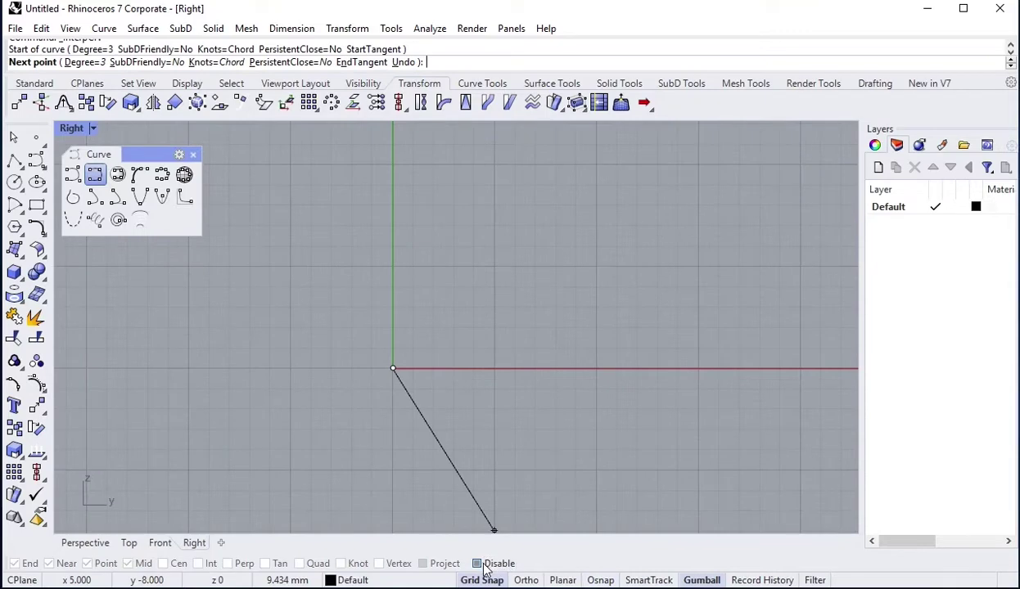
Place points upward to form the tall S-shaped profile and finish the curve.
click(410, 331)
click(468, 285)
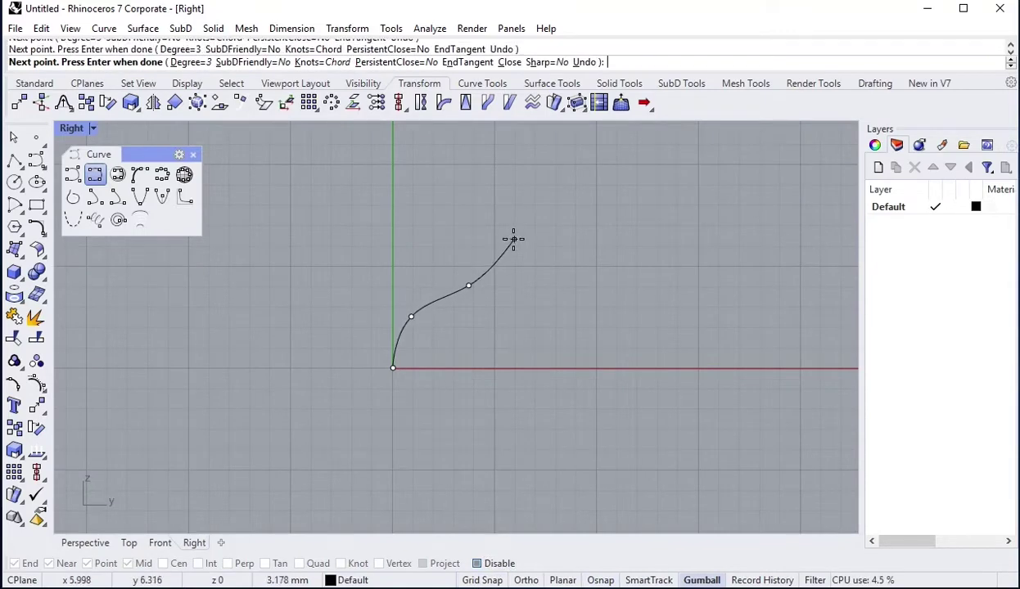
click(496, 240)
right_drag(528, 198, 472, 295)
scroll(472, 290, down, 2)
scroll(468, 281, down, 1)
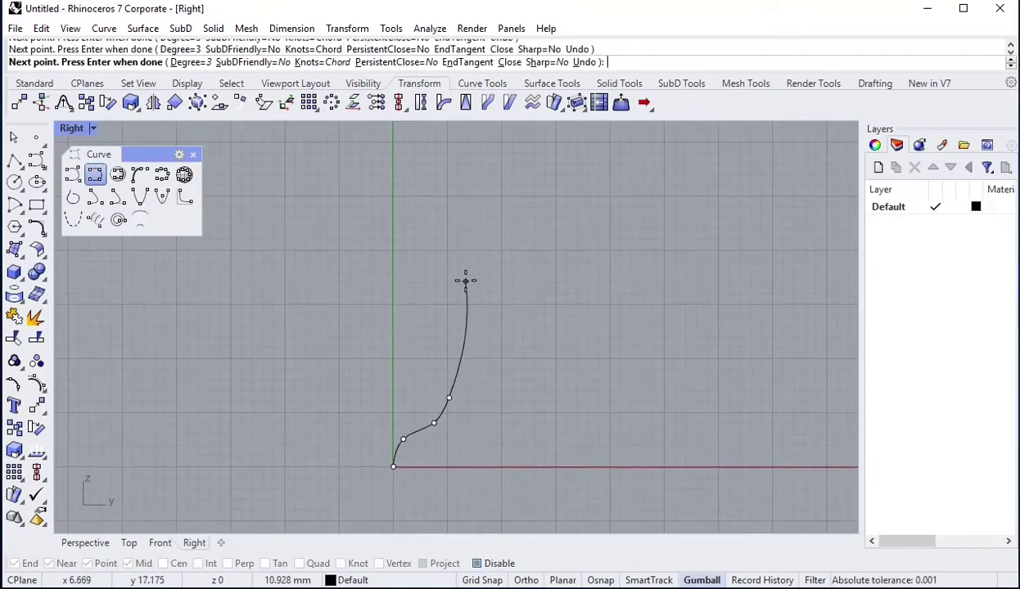
mouse_move(420, 235)
right_down()
mouse_move(420, 304)
mouse_move(419, 296)
right_up()
click(419, 272)
click(401, 197)
right_drag(401, 197, 401, 284)
click(426, 166)
right_drag(426, 165, 409, 243)
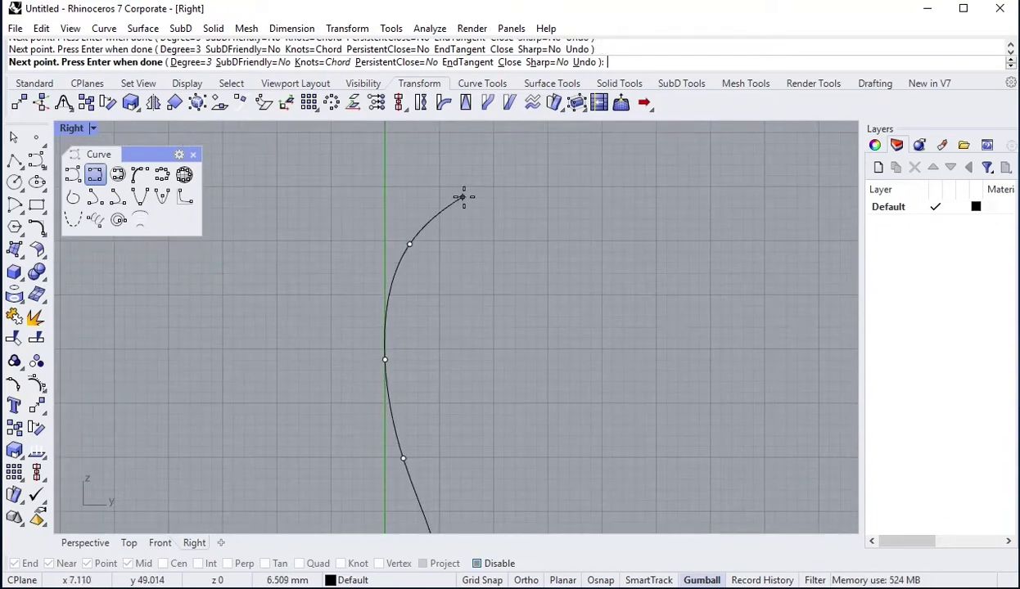
click(463, 193)
right_drag(464, 193, 442, 247)
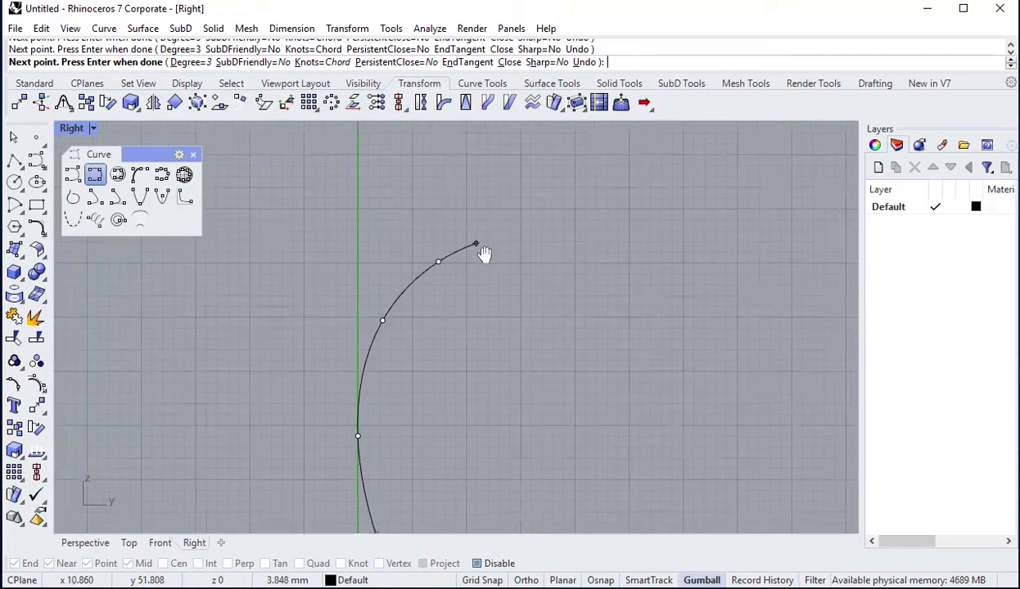
right_drag(492, 160, 469, 208)
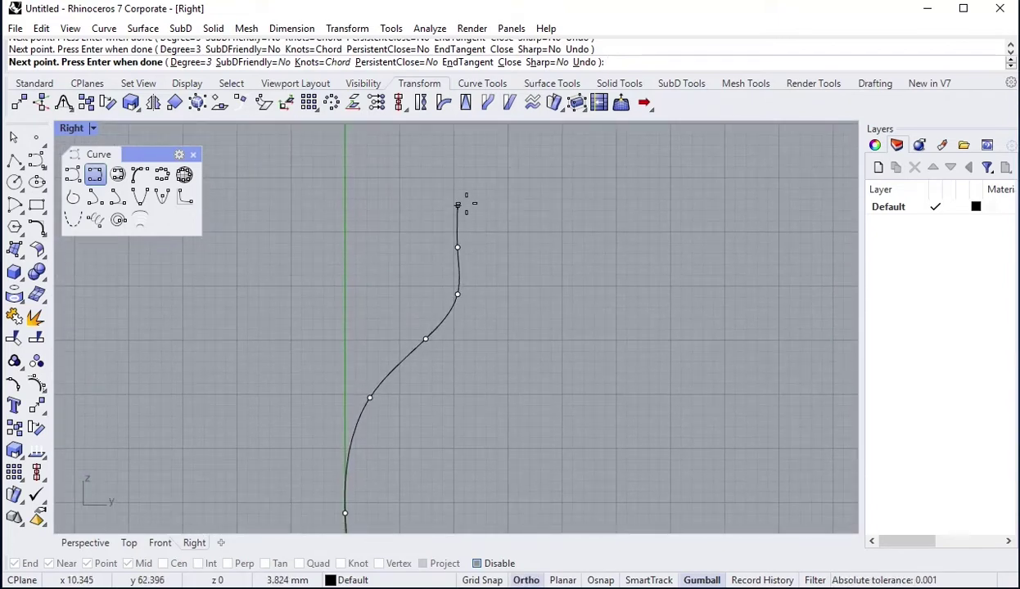
key(Return)
Turn on the S-curve's control points and align its three top points into a vertical run.
right_drag(440, 214, 449, 230)
click(478, 278)
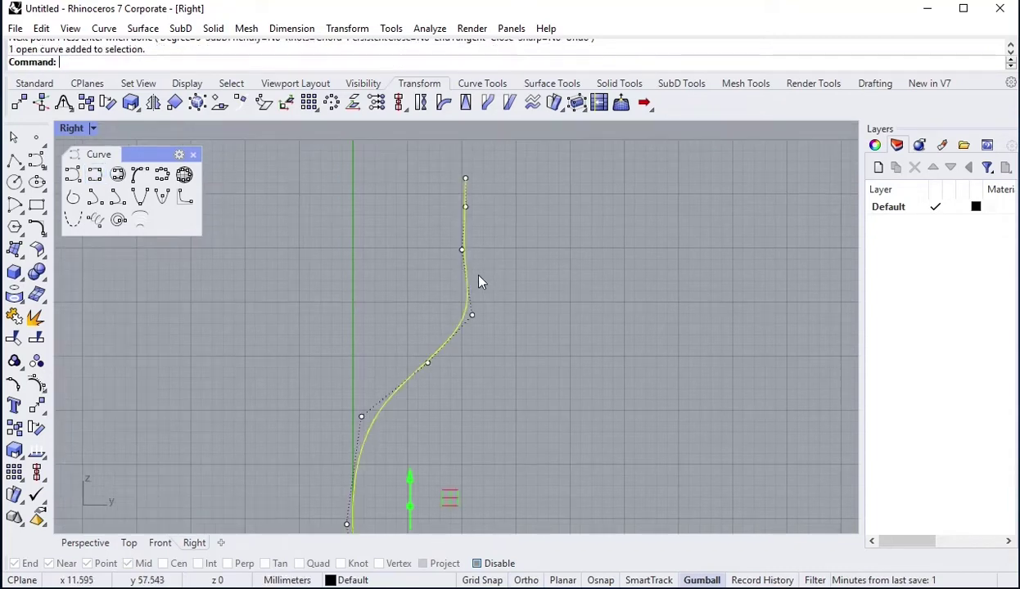
key(F10)
drag(421, 157, 504, 262)
drag(519, 214, 524, 217)
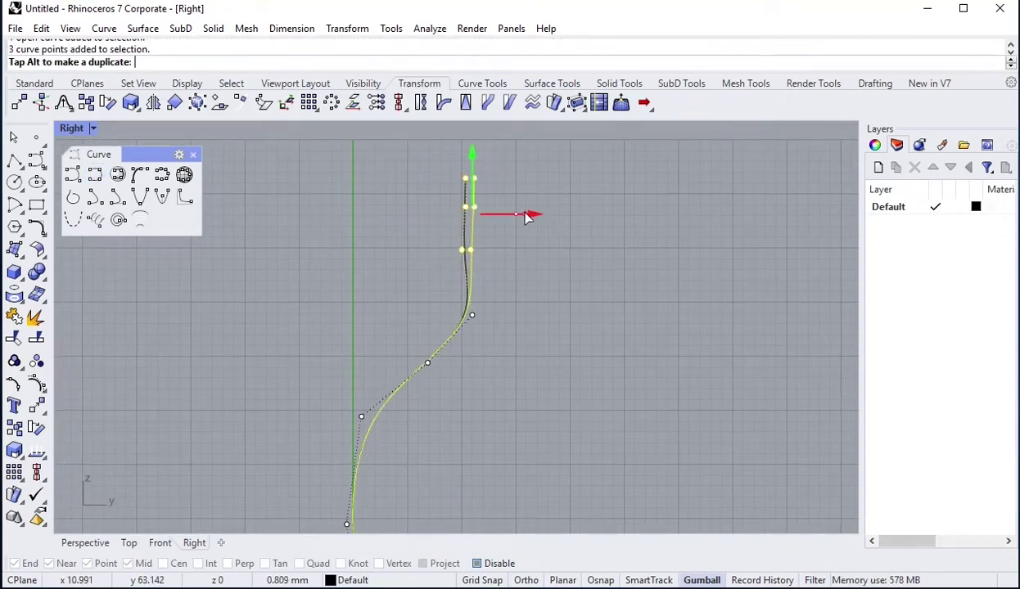
key(Left)
key(Left)
key(Left)
key(Left)
key(Left)
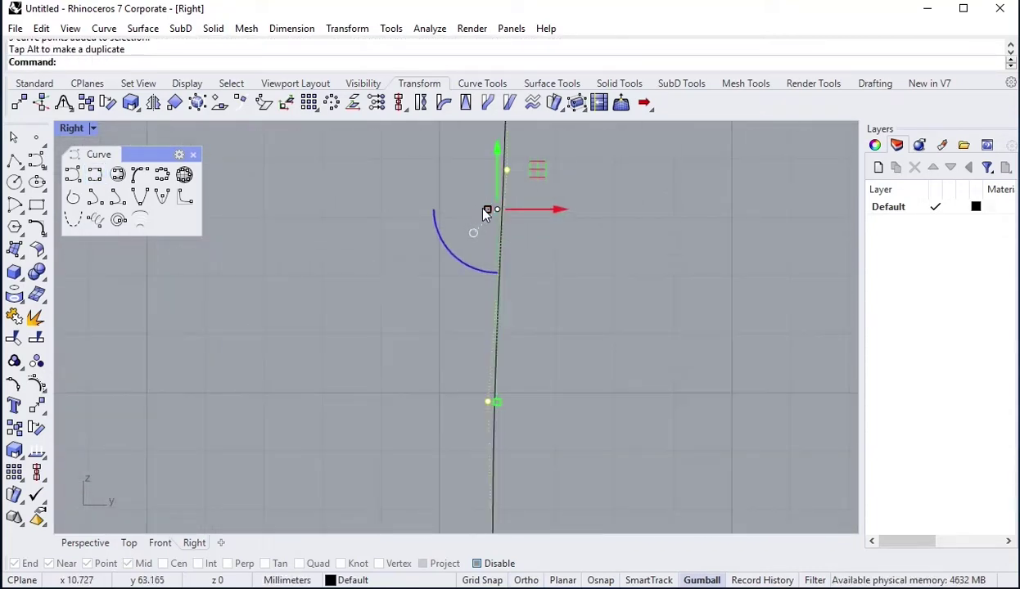
drag(485, 212, 501, 214)
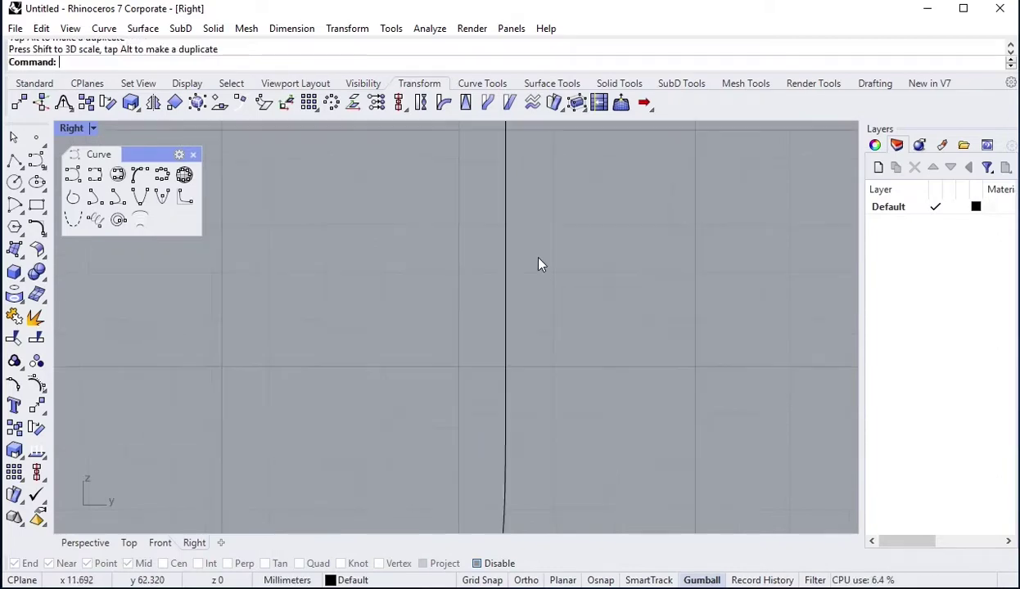
key(Left)
key(Left)
key(Left)
key(Left)
key(Left)
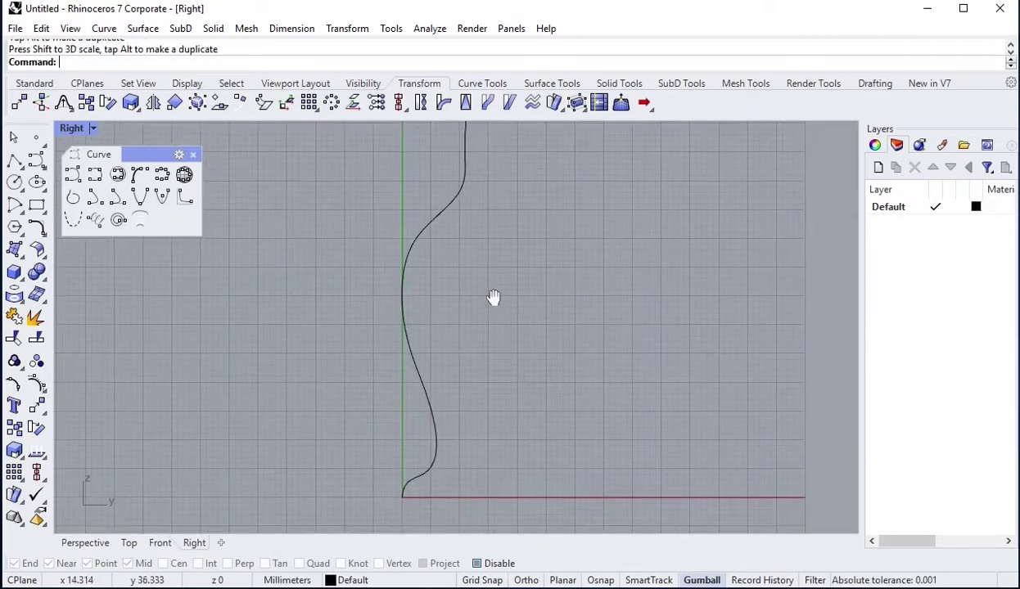
Reshape the curve's base by adjusting its bottom control point at the origin.
click(409, 341)
scroll(449, 245, up, 2)
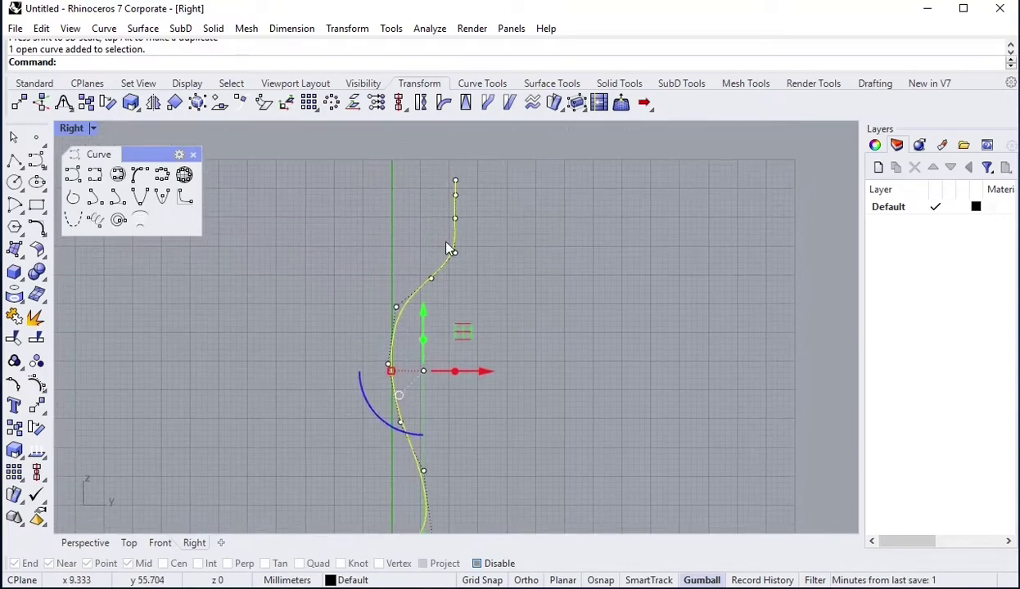
scroll(458, 266, up, 2)
scroll(456, 271, up, 2)
key(Left)
key(Left)
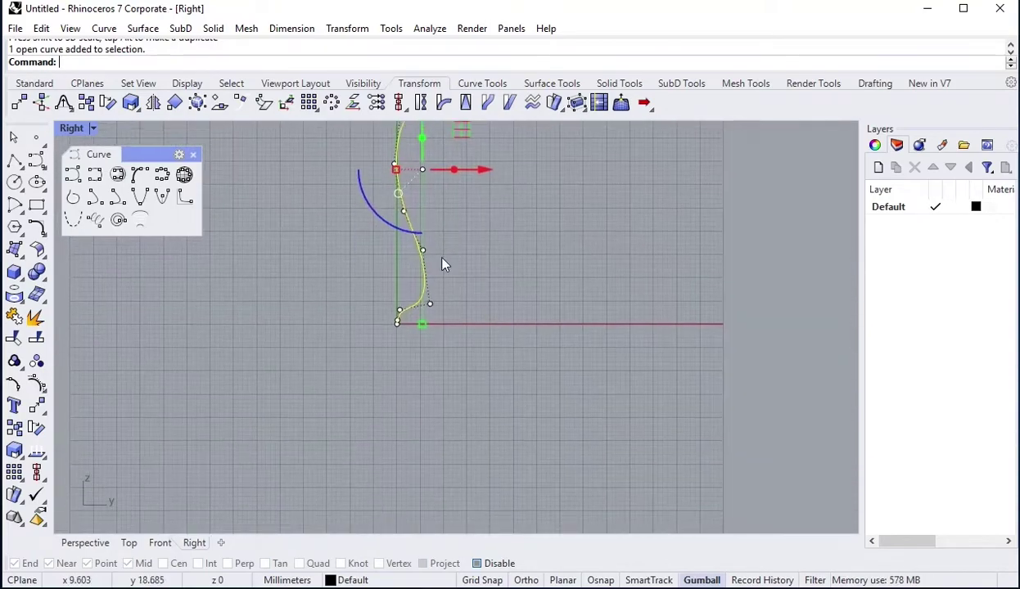
key(Left)
key(Left)
key(Left)
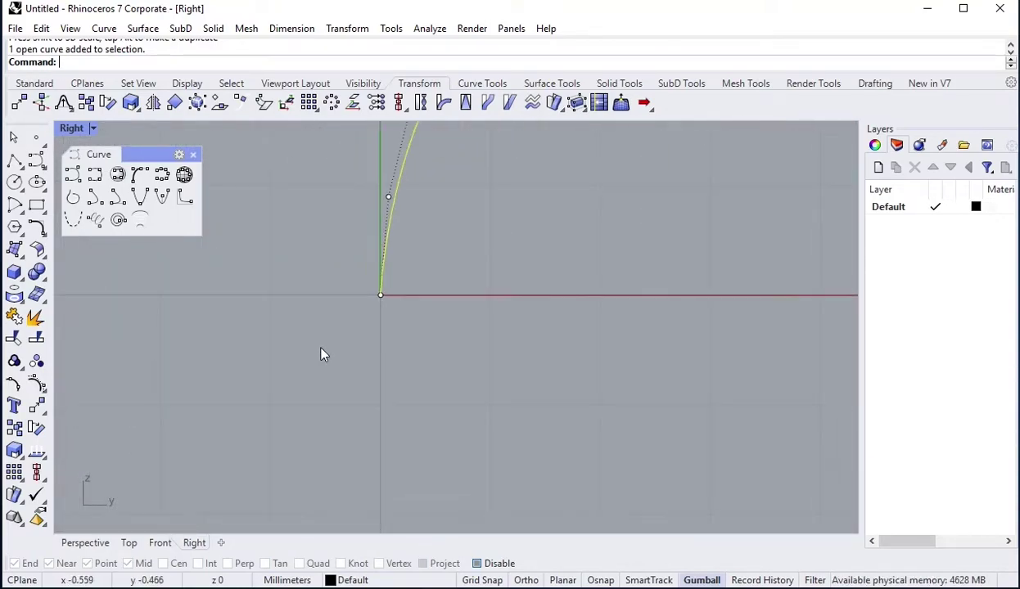
click(390, 294)
drag(453, 296, 455, 321)
key(Escape)
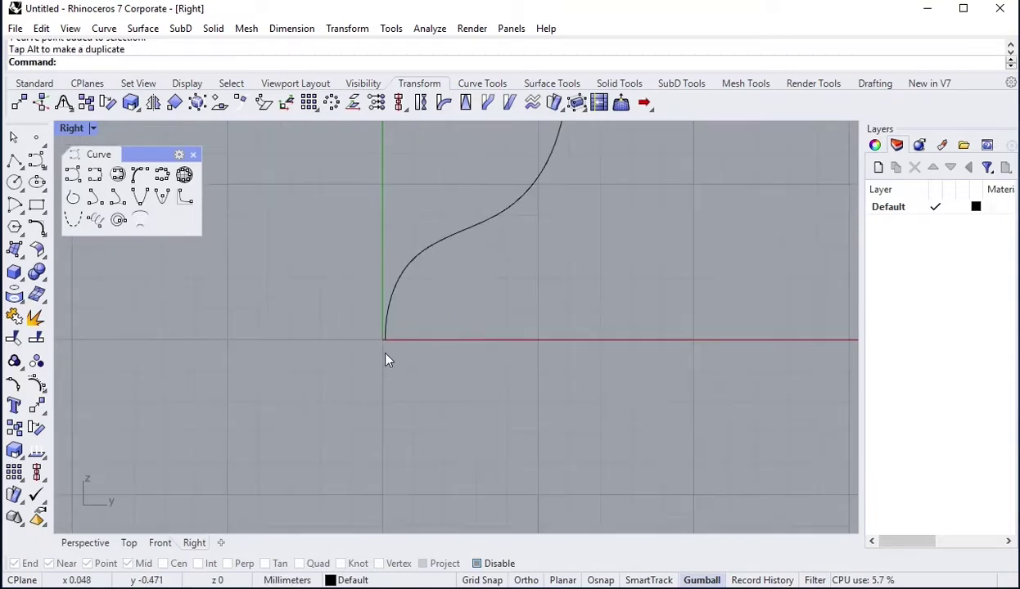
Deselect the profile and start a second Interpolate Points curve near its base.
scroll(410, 334, up, 2)
click(393, 306)
mouse_move(392, 306)
right_down()
mouse_move(458, 310)
mouse_move(433, 294)
mouse_move(433, 353)
right_up()
click(498, 273)
scroll(478, 302, up, 2)
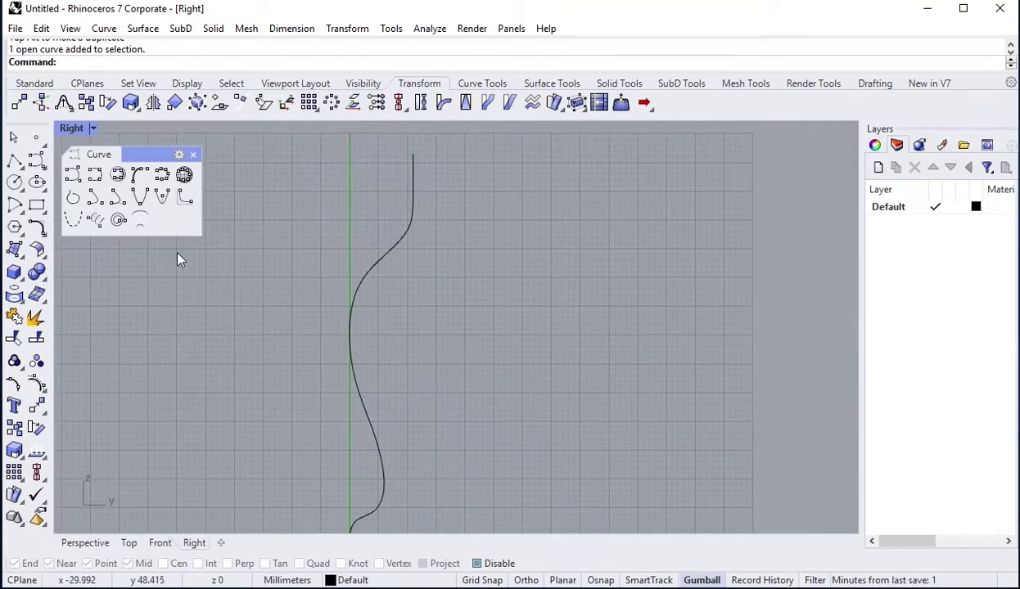
click(94, 174)
right_drag(160, 239, 353, 429)
scroll(367, 429, up, 1)
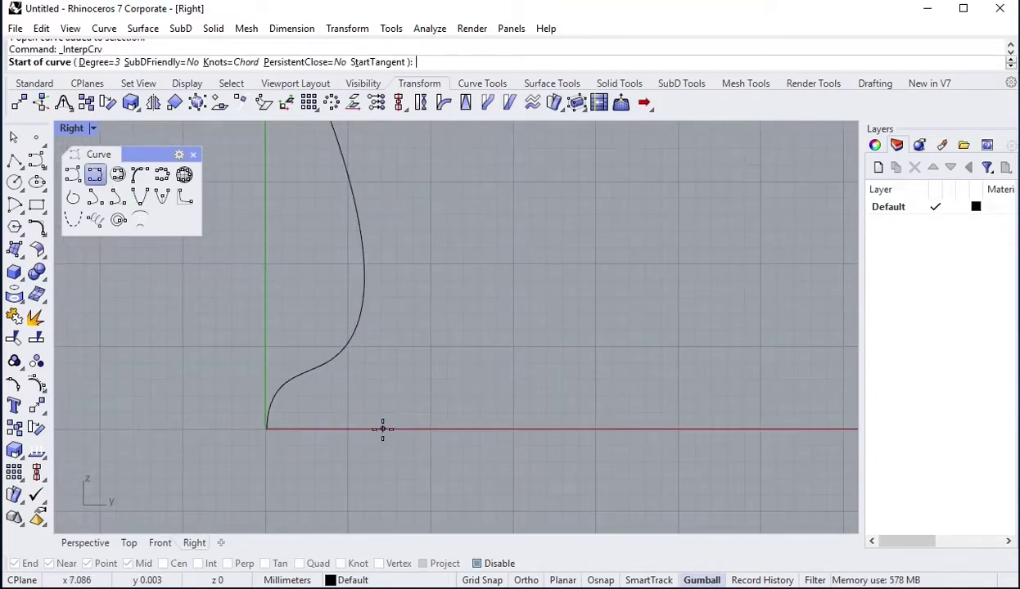
Place the second curve's first points just right of the first profile's base.
click(382, 429)
click(422, 373)
right_drag(460, 226, 429, 337)
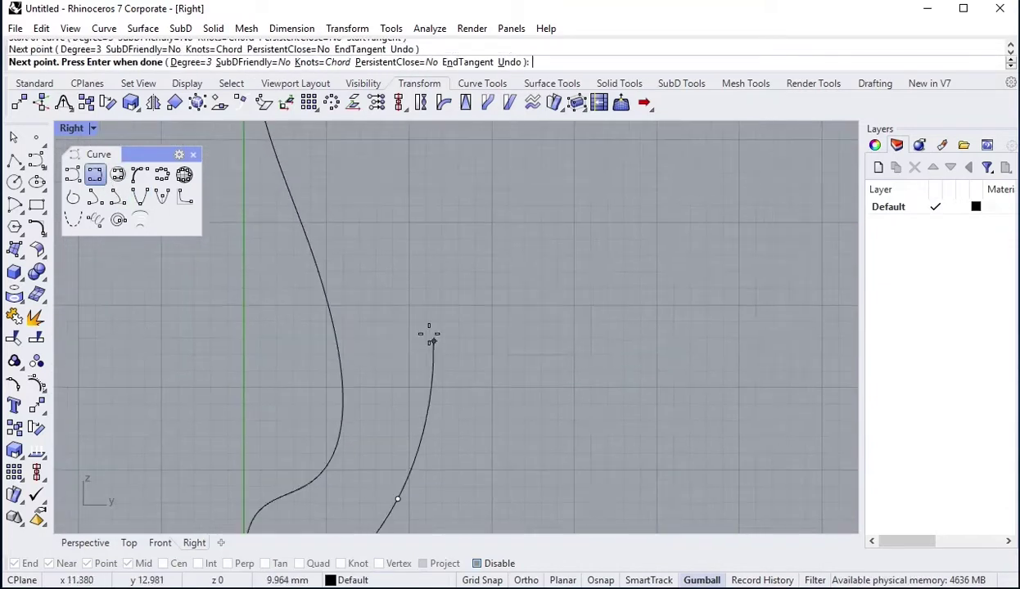
click(429, 308)
scroll(415, 233, down, 2)
scroll(406, 327, up, 3)
click(401, 421)
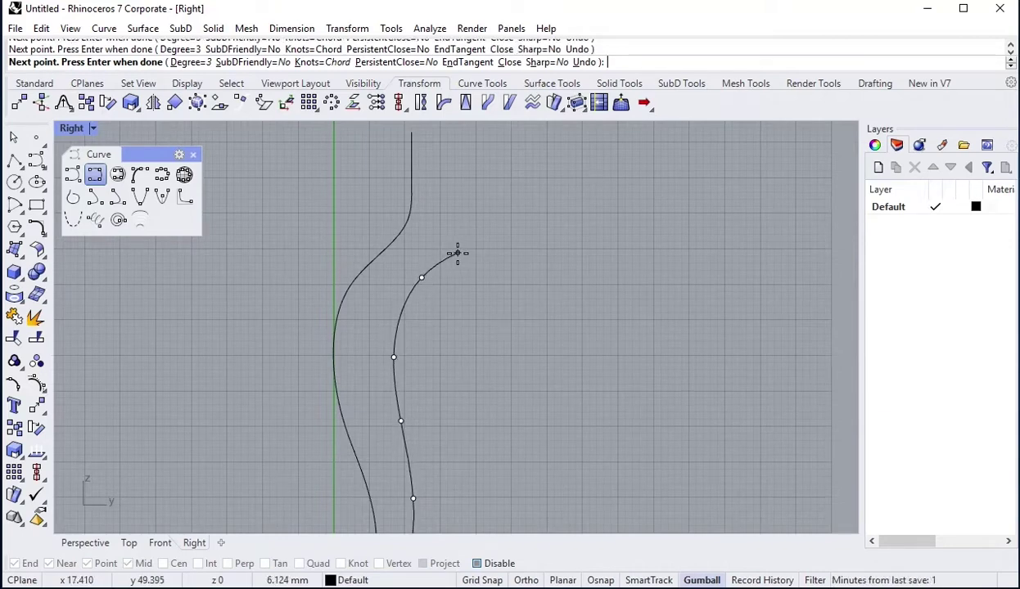
Undo the misplaced point, re-place it at the bend, and finish with a vertical top point.
key(ctrl+z)
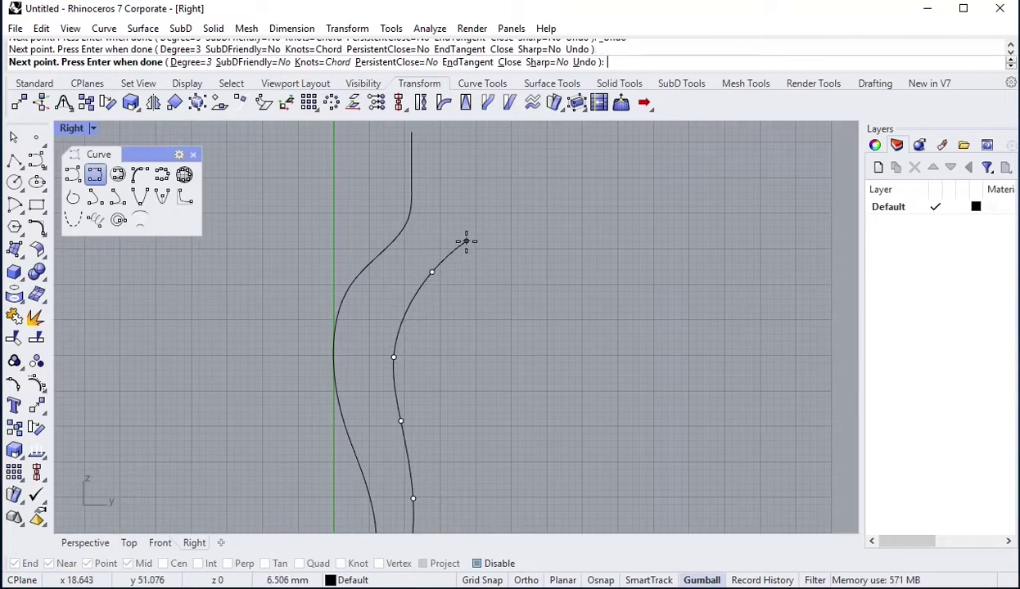
click(465, 241)
right_drag(466, 144, 455, 188)
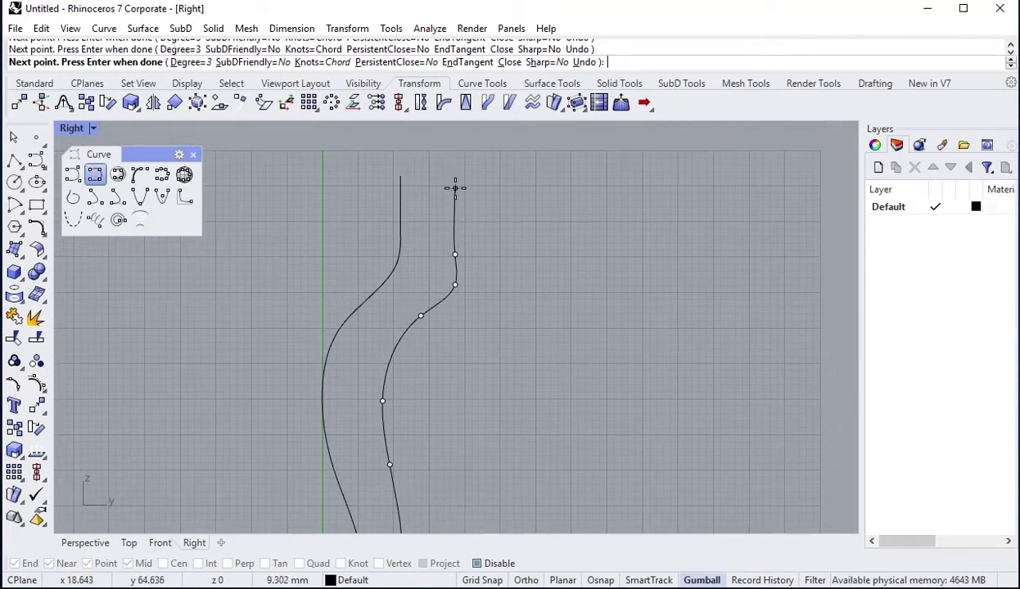
click(455, 181)
key(Return)
scroll(455, 221, down, 3)
scroll(455, 221, up, 2)
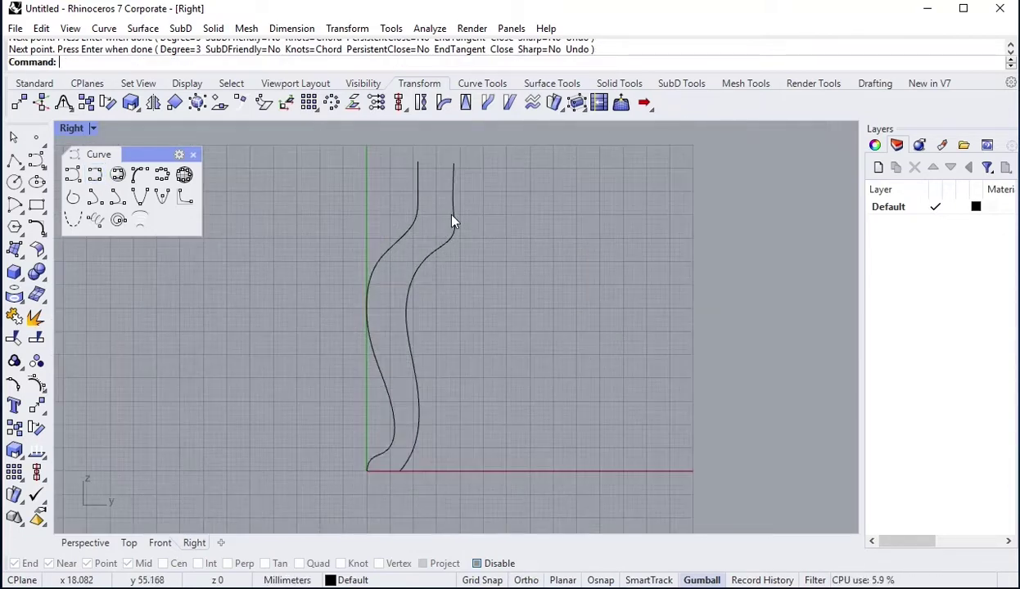
scroll(455, 221, up, 1)
Show the right curve's control points and line its top points up vertically.
scroll(455, 221, up, 2)
click(467, 235)
key(F10)
scroll(442, 327, down, 2)
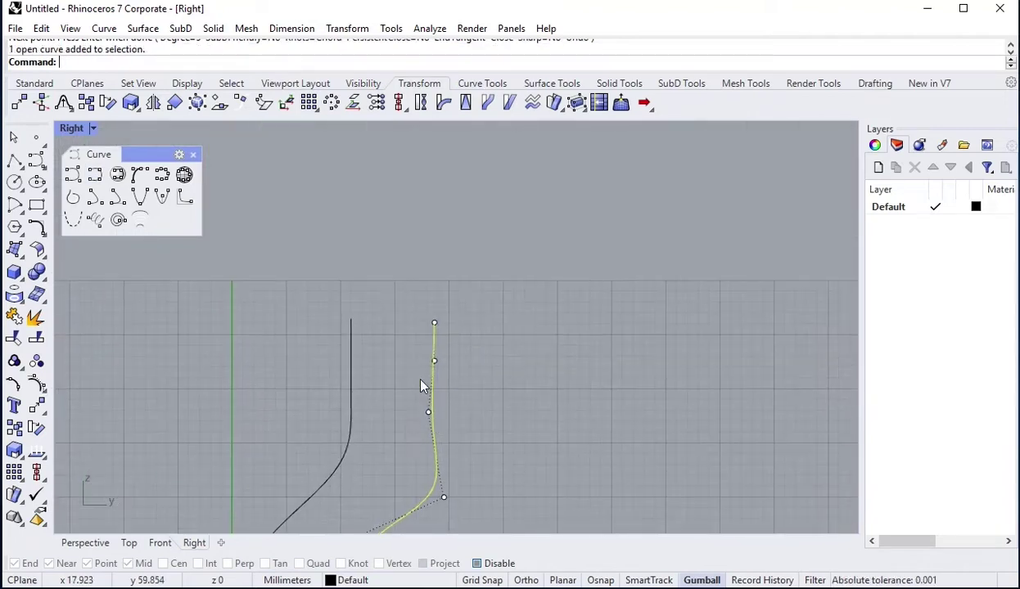
drag(395, 278, 480, 449)
scroll(403, 356, up, 2)
scroll(412, 289, up, 1)
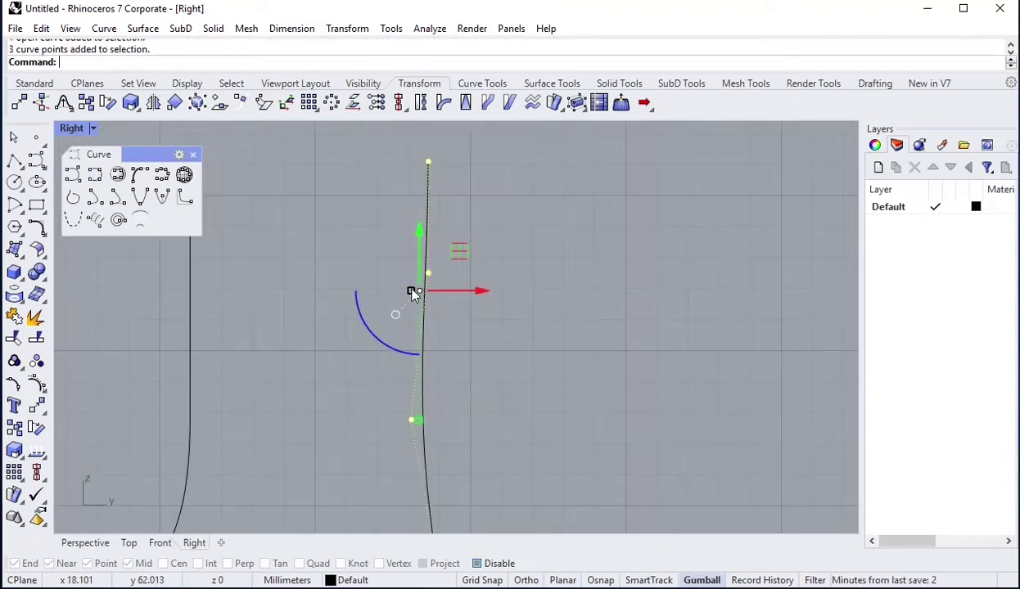
mouse_move(409, 292)
mouse_down()
mouse_move(509, 293)
mouse_move(524, 323)
mouse_up()
key(Escape)
Move a lower control point of the right curve to follow the first profile's bends.
scroll(494, 282, up, 2)
scroll(503, 360, up, 2)
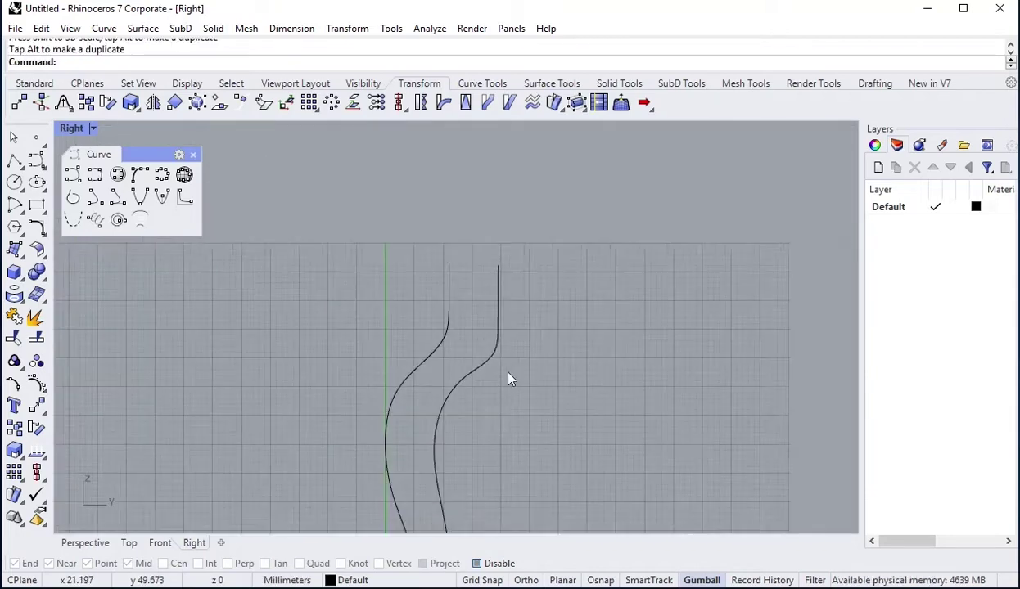
scroll(483, 319, up, 2)
scroll(479, 306, up, 1)
click(471, 302)
scroll(483, 326, up, 1)
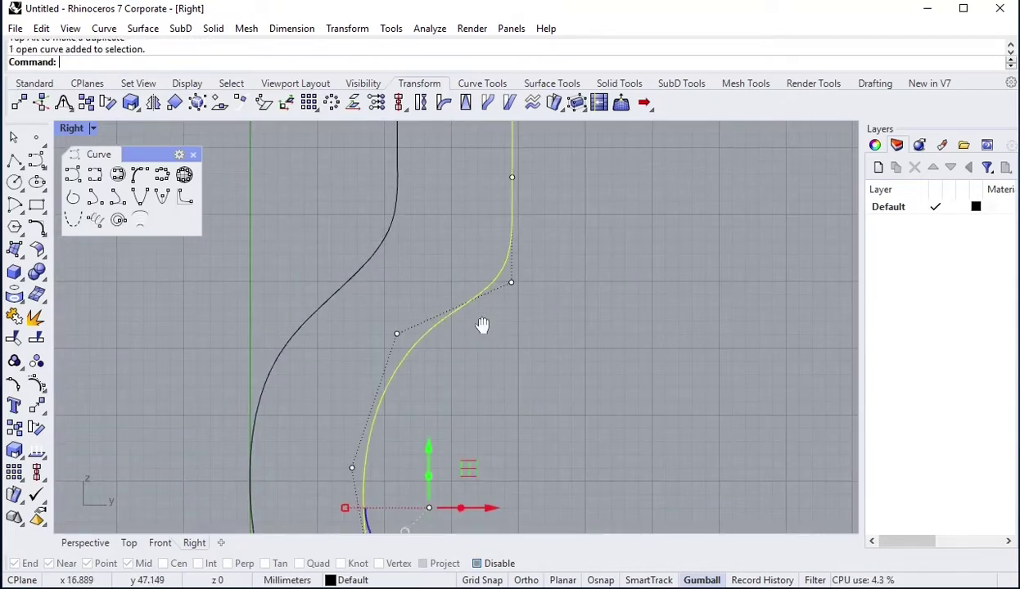
scroll(483, 326, up, 1)
drag(358, 280, 426, 353)
drag(422, 270, 414, 307)
key(Escape)
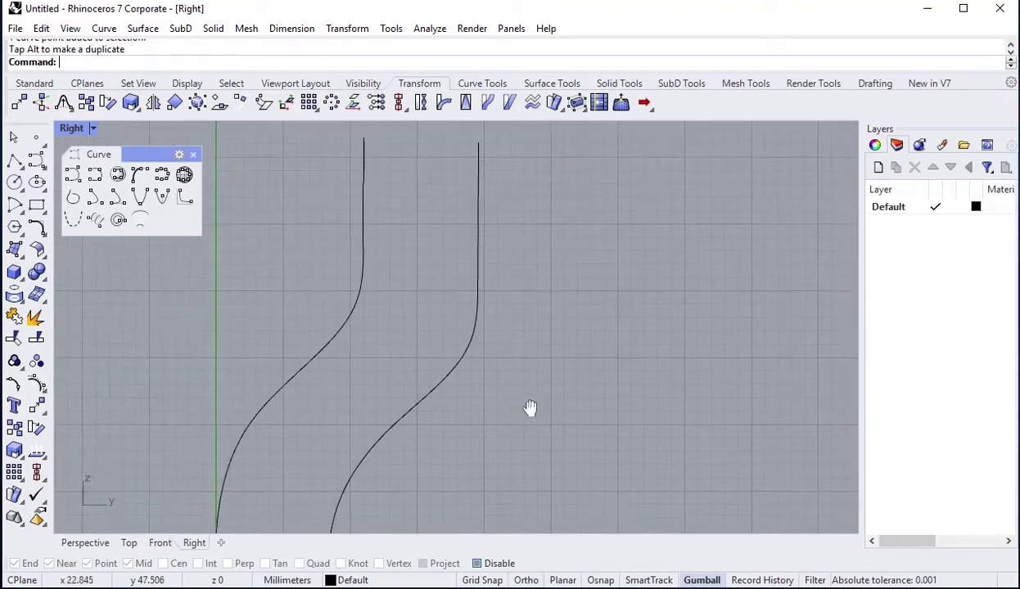
Window-select both S-shaped rails and turn on their control points.
mouse_move(528, 409)
right_down()
mouse_move(452, 392)
mouse_move(414, 315)
mouse_move(425, 394)
right_up()
scroll(443, 330, down, 1)
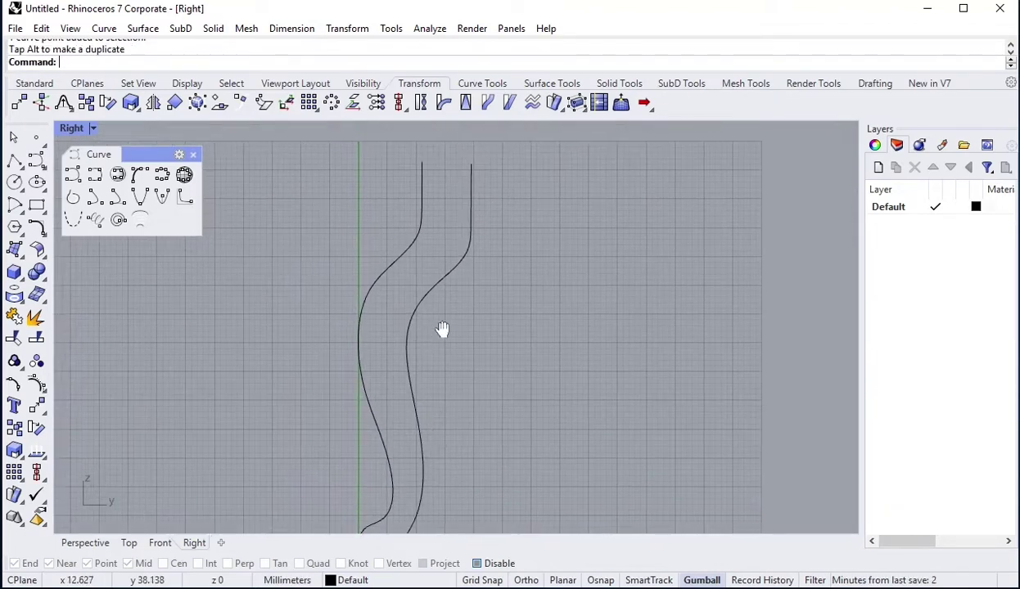
scroll(456, 320, down, 1)
scroll(463, 302, down, 2)
drag(528, 275, 412, 271)
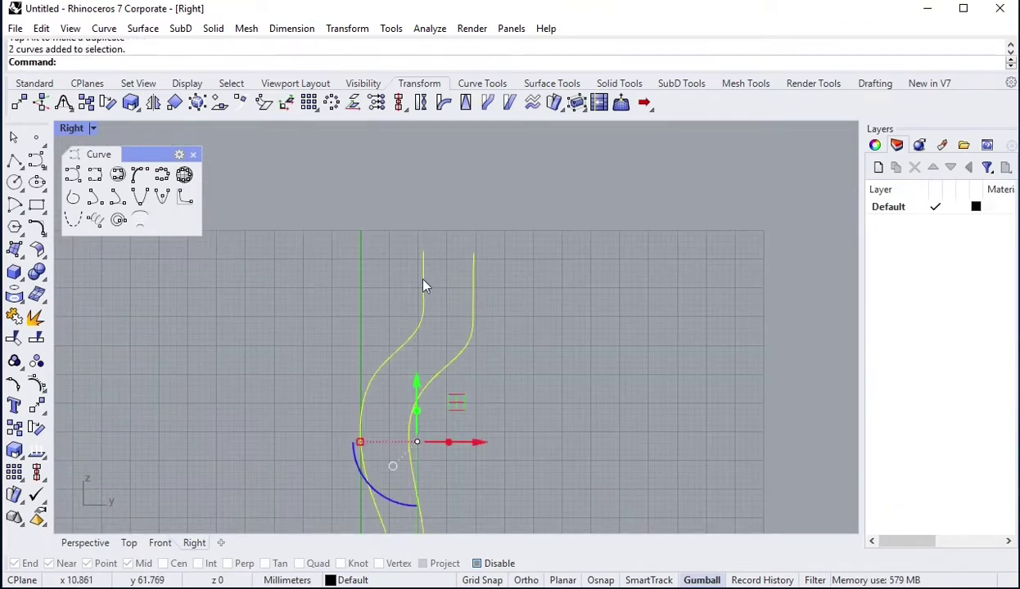
click(38, 386)
Move both rails' top control points together so the tops are level, then deselect.
drag(391, 233, 475, 266)
scroll(442, 262, up, 1)
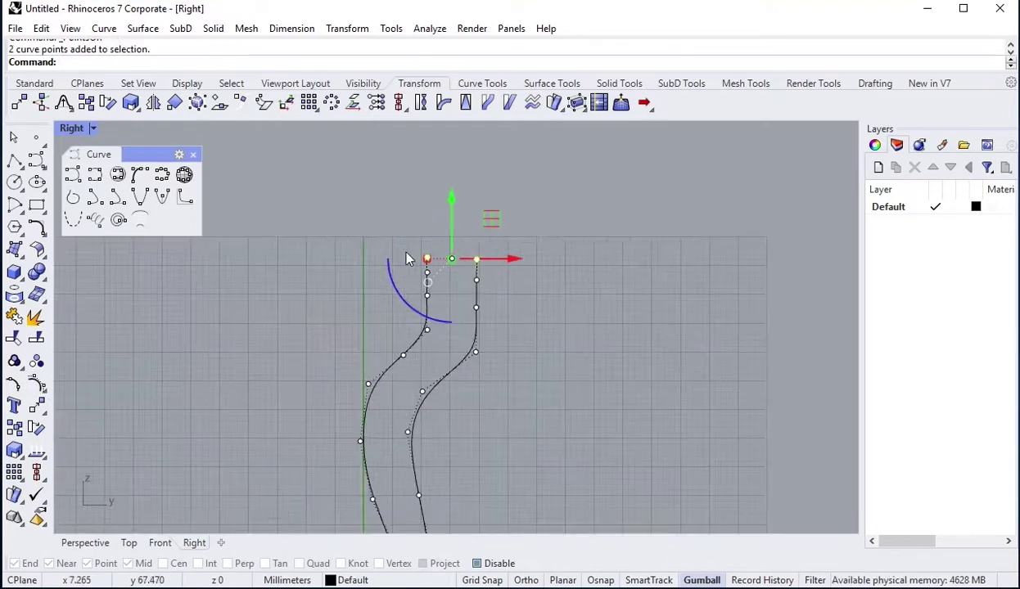
scroll(458, 296, up, 8)
scroll(460, 296, down, 4)
scroll(462, 302, up, 7)
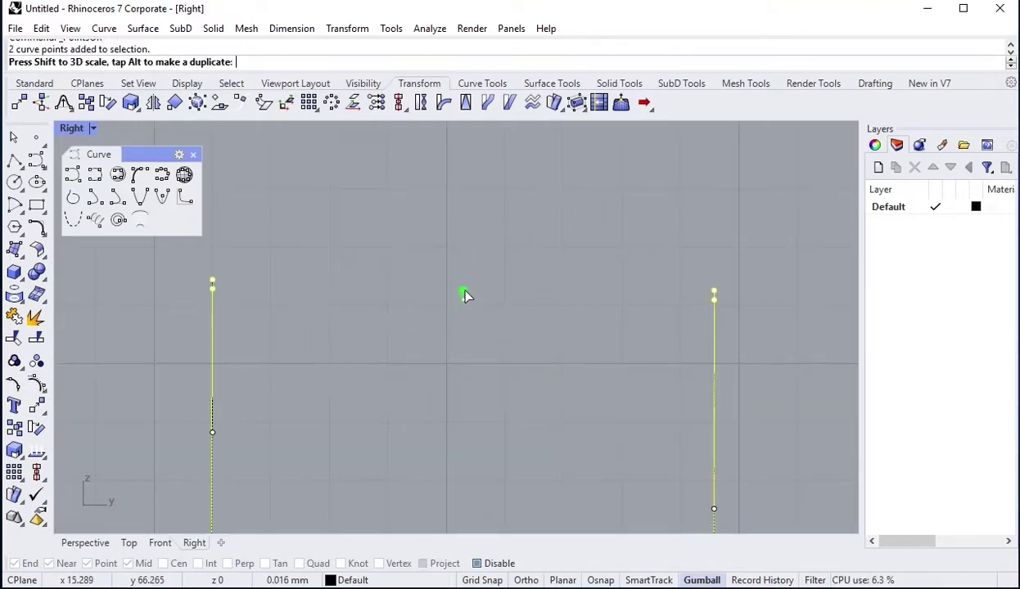
drag(463, 301, 452, 281)
scroll(450, 287, down, 2)
scroll(458, 295, down, 3)
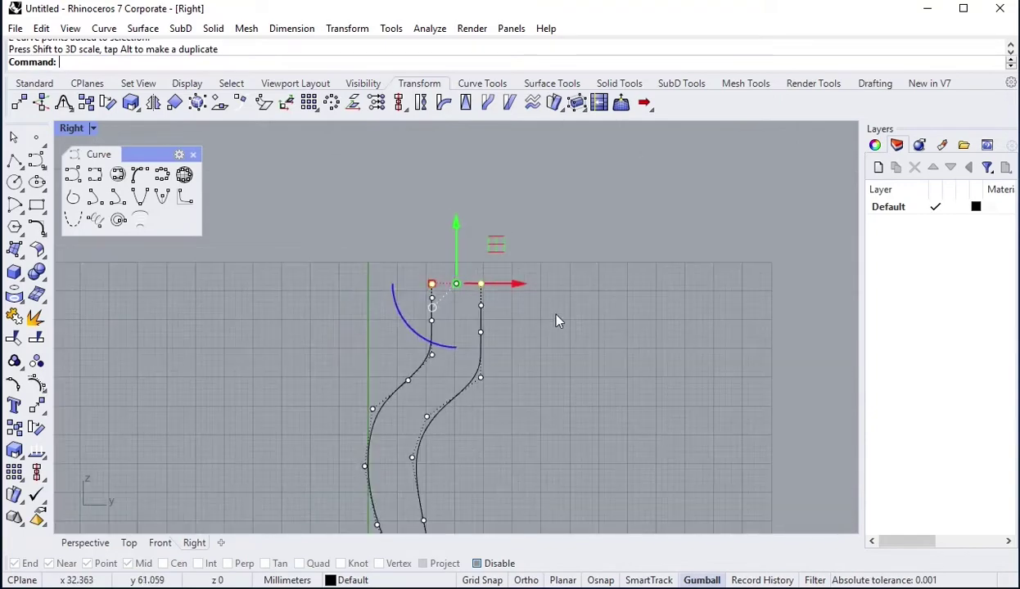
click(491, 254)
scroll(499, 344, down, 2)
scroll(462, 407, down, 1)
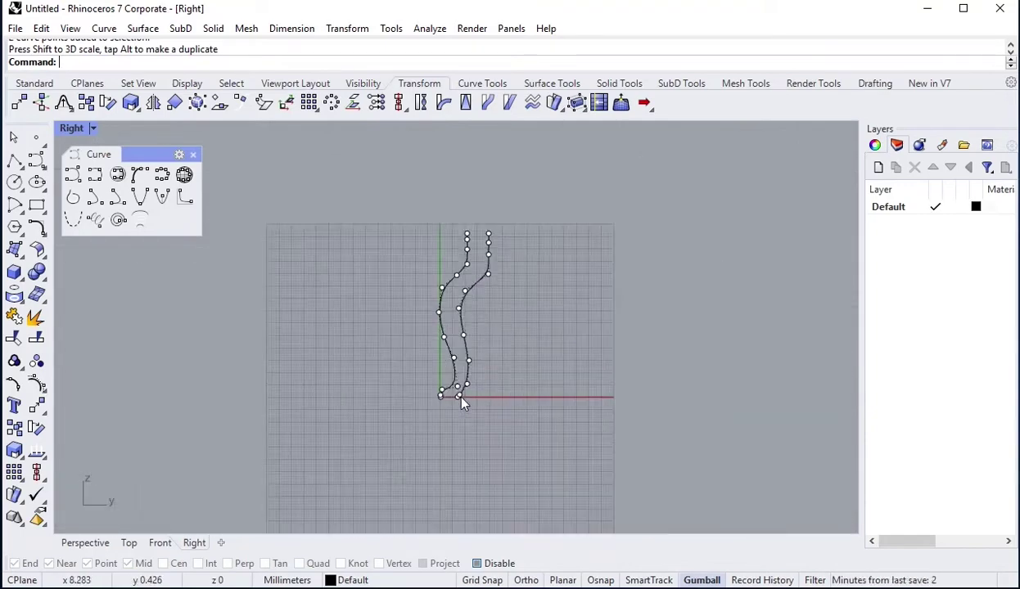
Hide control points, then drag one lower point on the right rail to smooth its bend.
scroll(461, 400, up, 5)
click(13, 139)
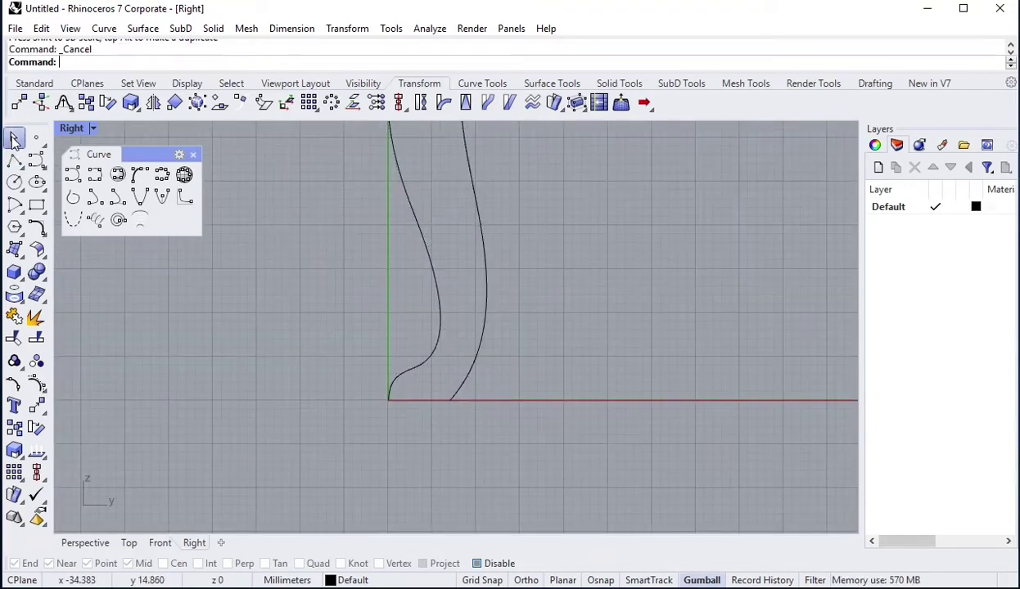
click(476, 368)
drag(440, 329, 487, 421)
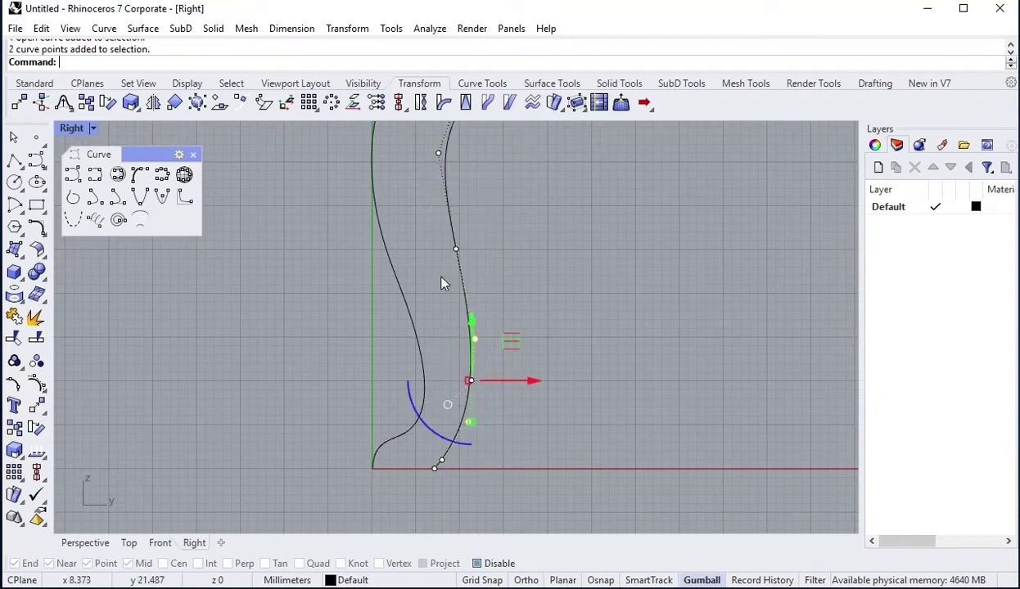
click(455, 249)
drag(494, 213, 478, 211)
click(573, 275)
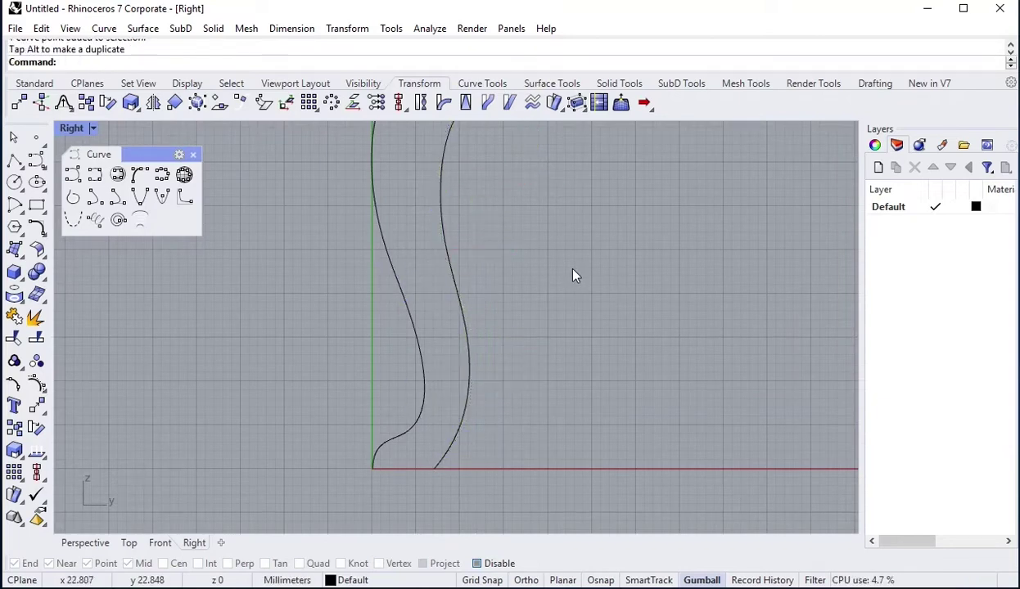
Recentre the rails in the view and switch to the Top viewport.
scroll(565, 328, down, 2)
scroll(549, 312, down, 1)
right_drag(514, 364, 491, 356)
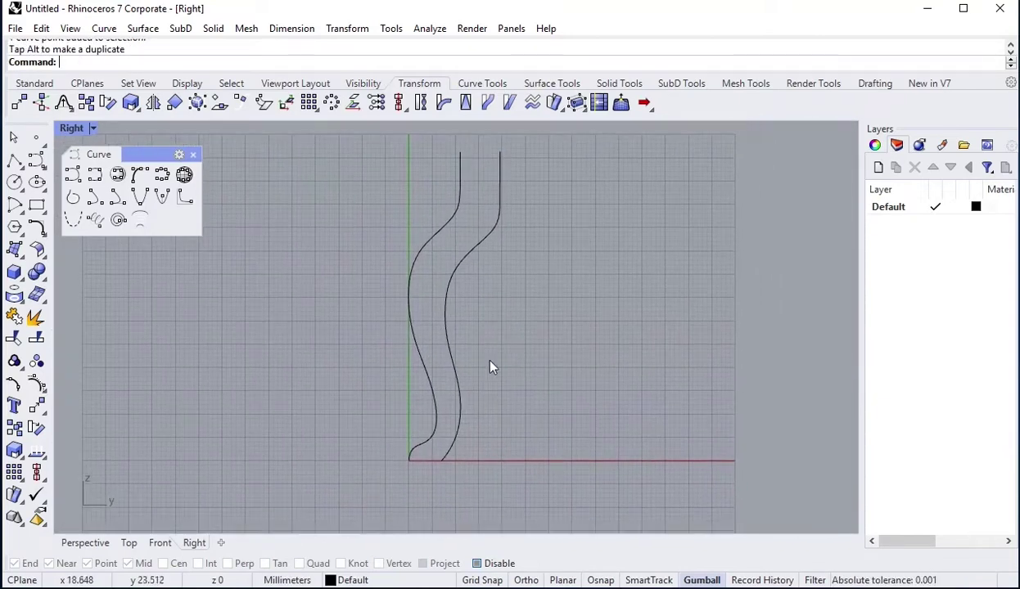
click(129, 544)
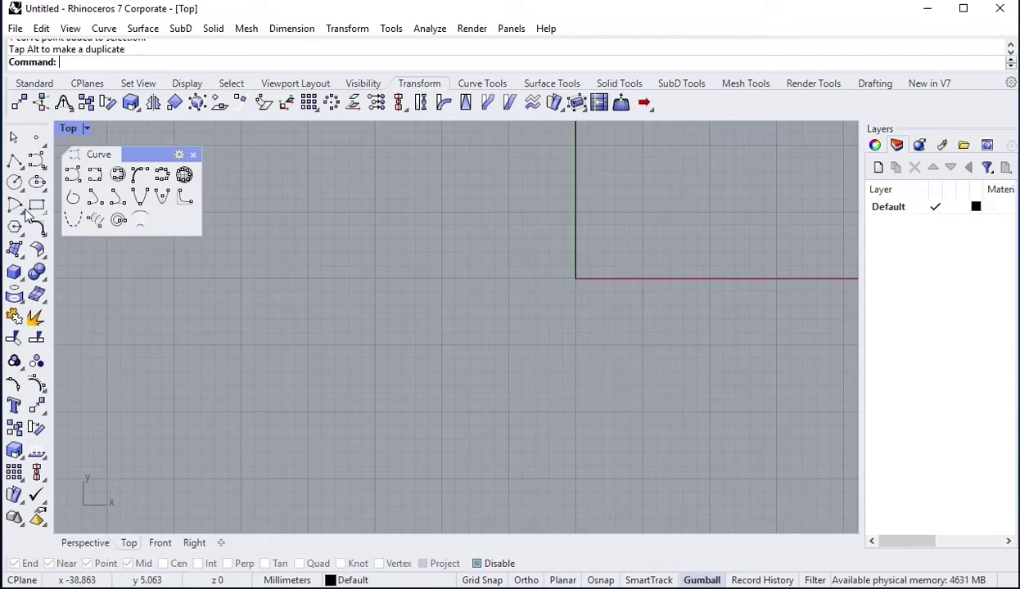
Delete the stray curve and draw a start-end-point arc in the Top view.
key(Delete)
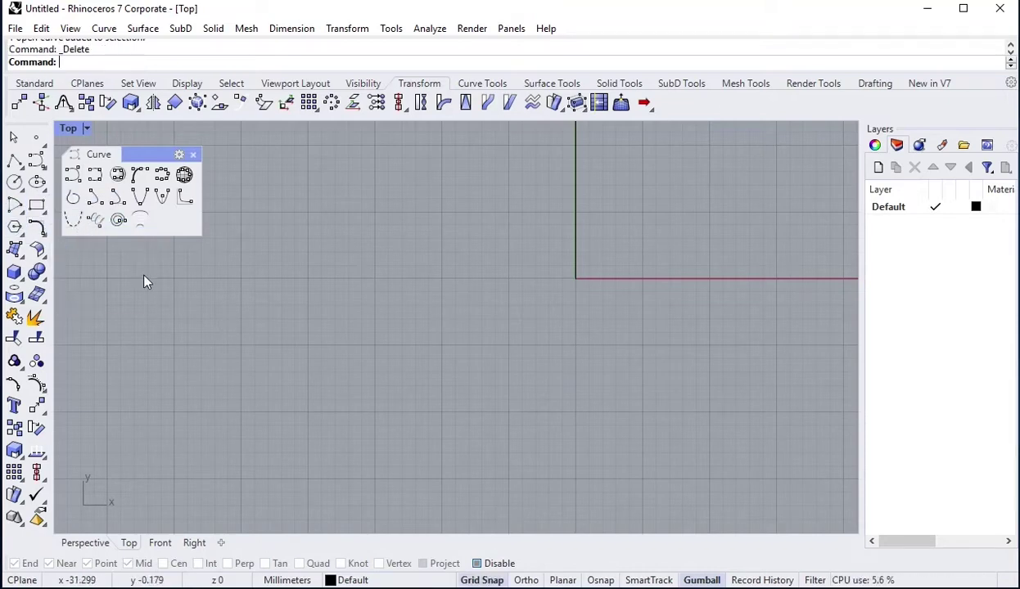
click(15, 205)
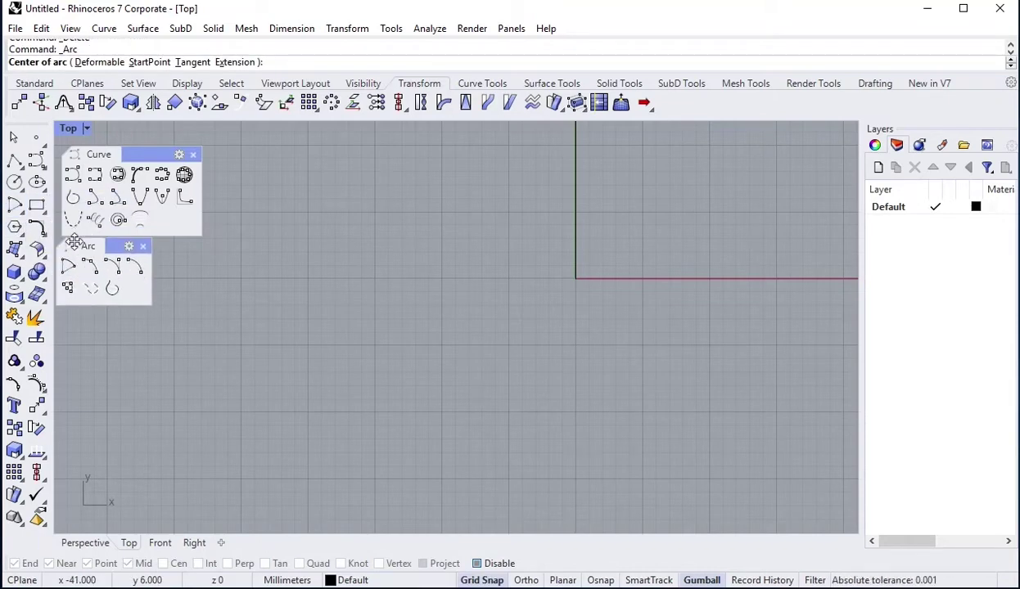
click(99, 279)
click(308, 412)
click(442, 412)
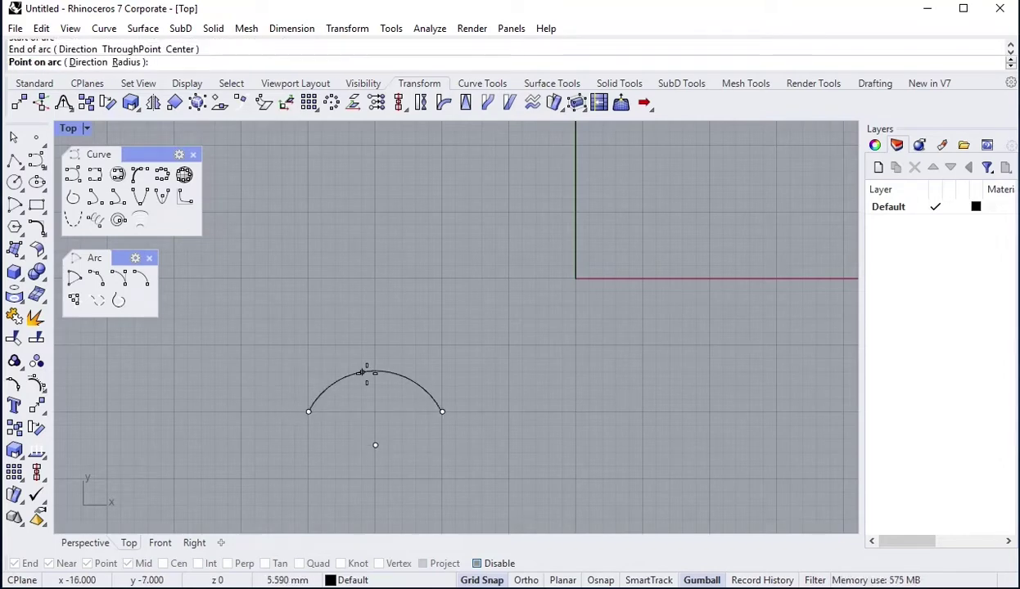
click(366, 373)
scroll(332, 446, up, 1)
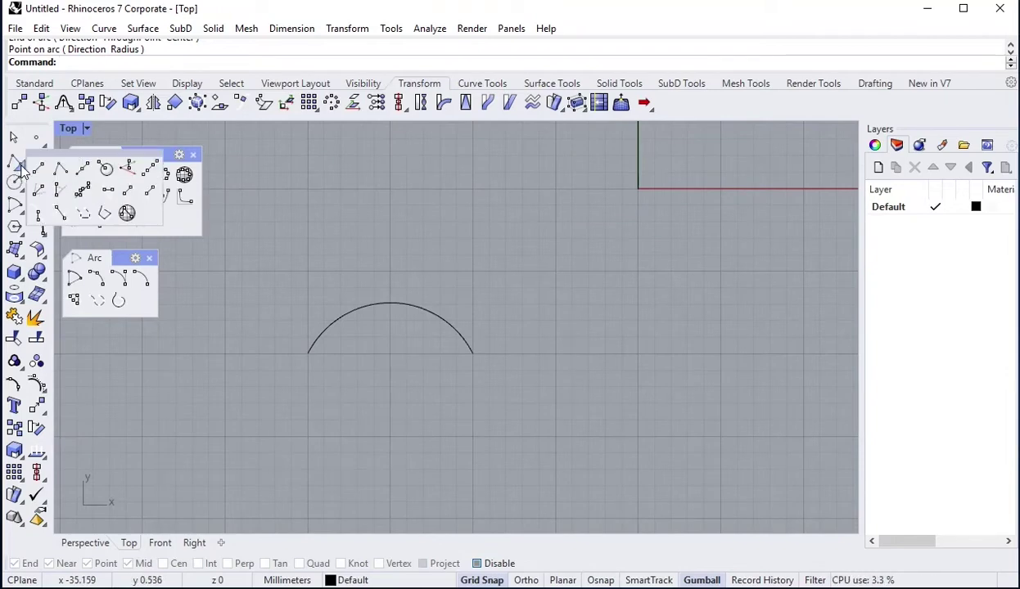
Draw a polyline from the arc's left end to a vertex below and back to its right end.
click(59, 165)
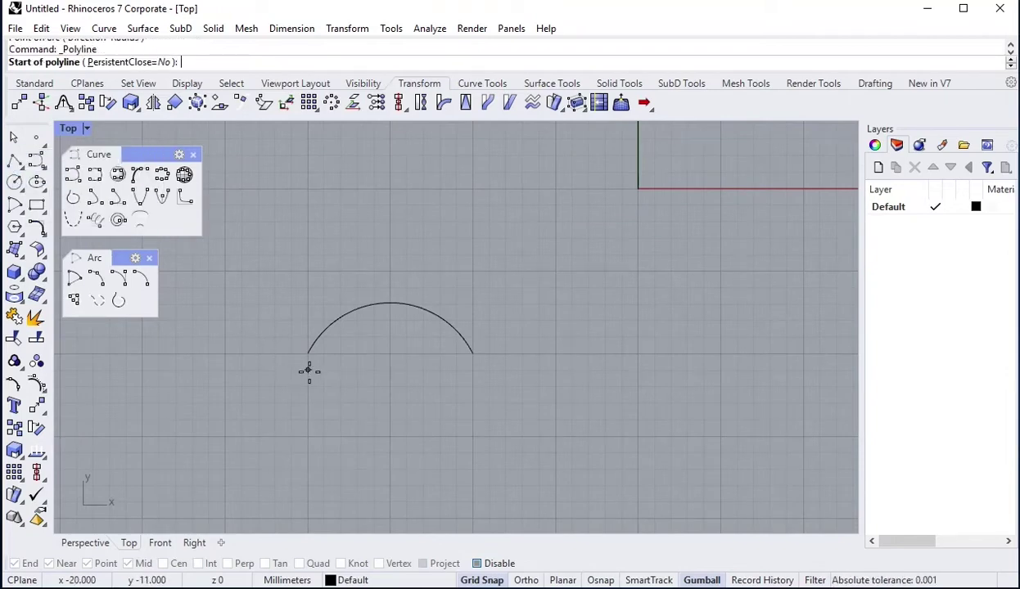
click(308, 353)
click(391, 435)
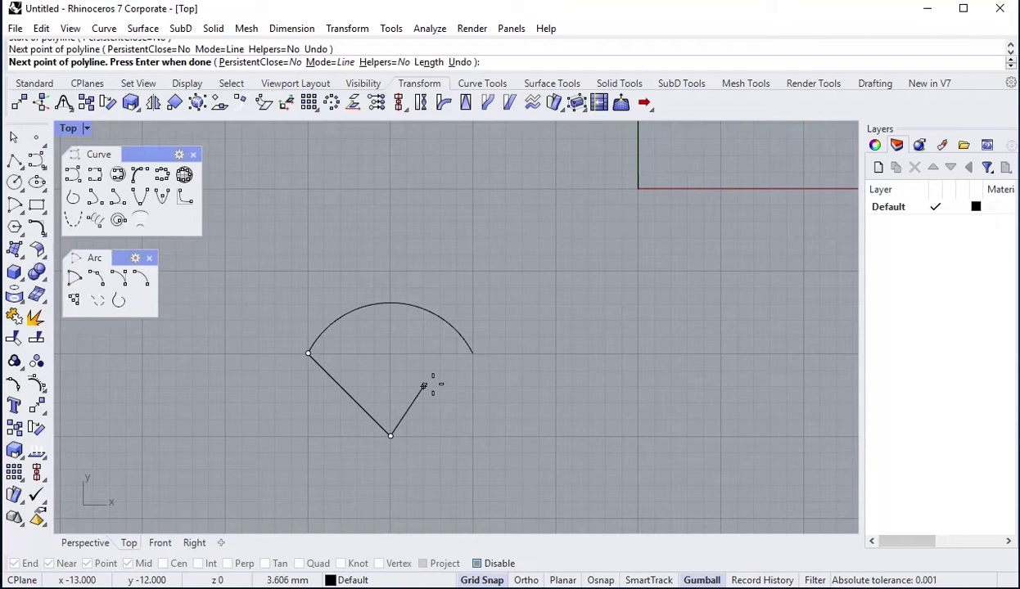
click(473, 354)
key(Return)
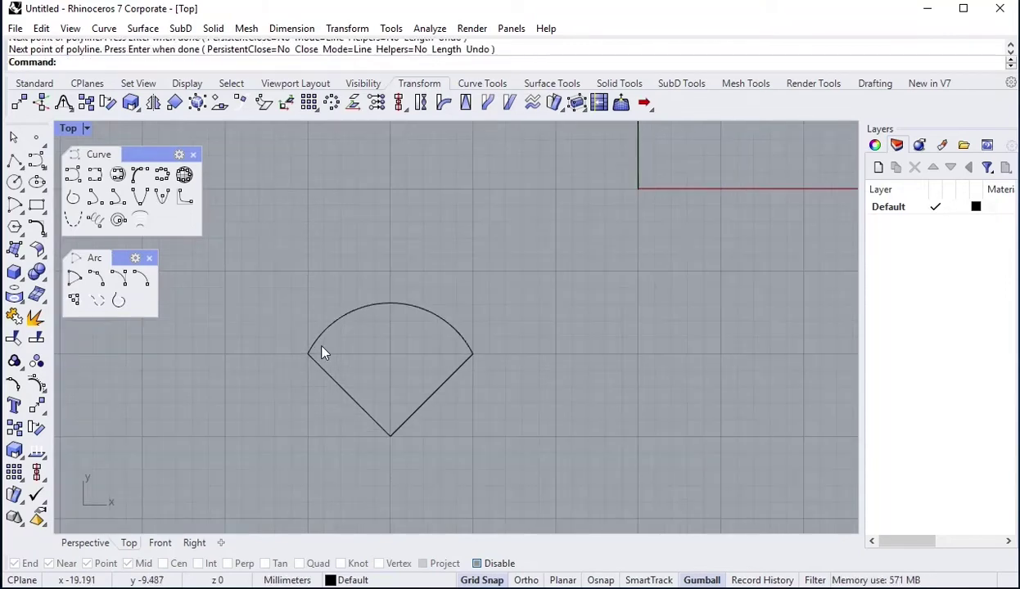
scroll(321, 354, up, 1)
scroll(323, 352, up, 5)
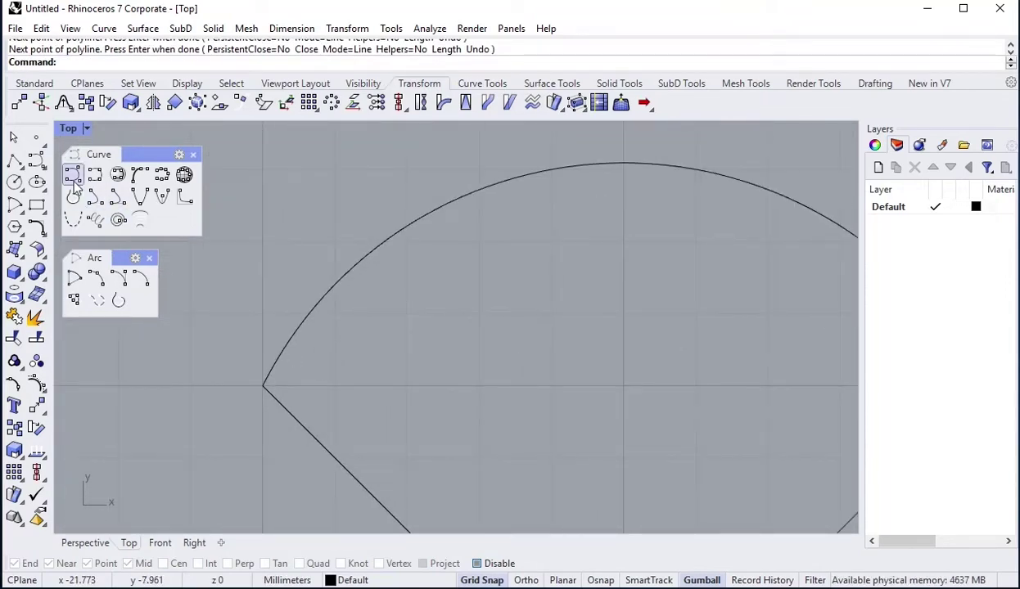
Draw a small 2-point circle at the wedge's left corner, with grid snap off and Osnap on.
click(15, 181)
drag(33, 168, 95, 353)
click(101, 386)
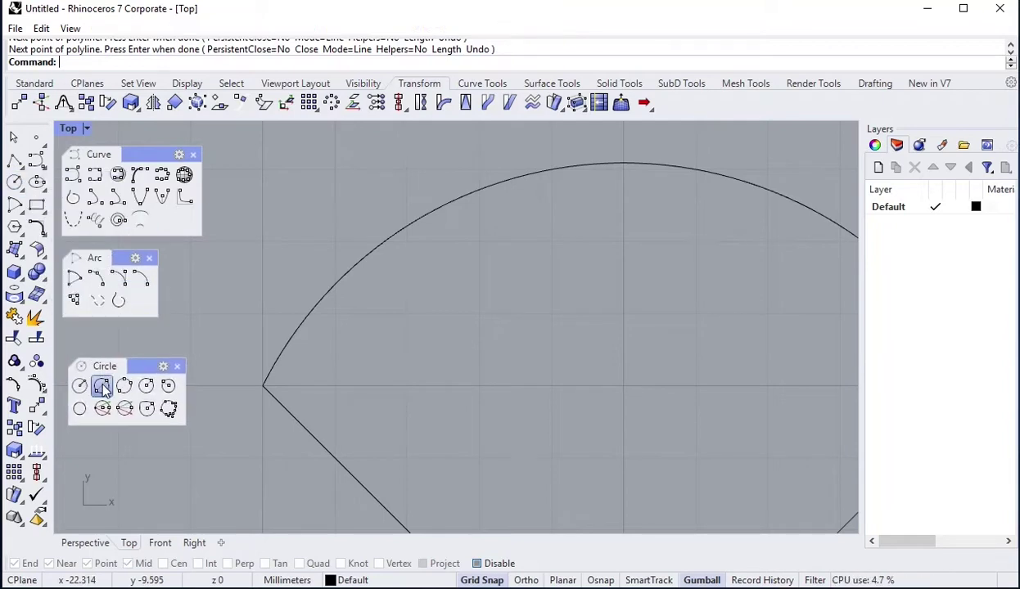
click(263, 386)
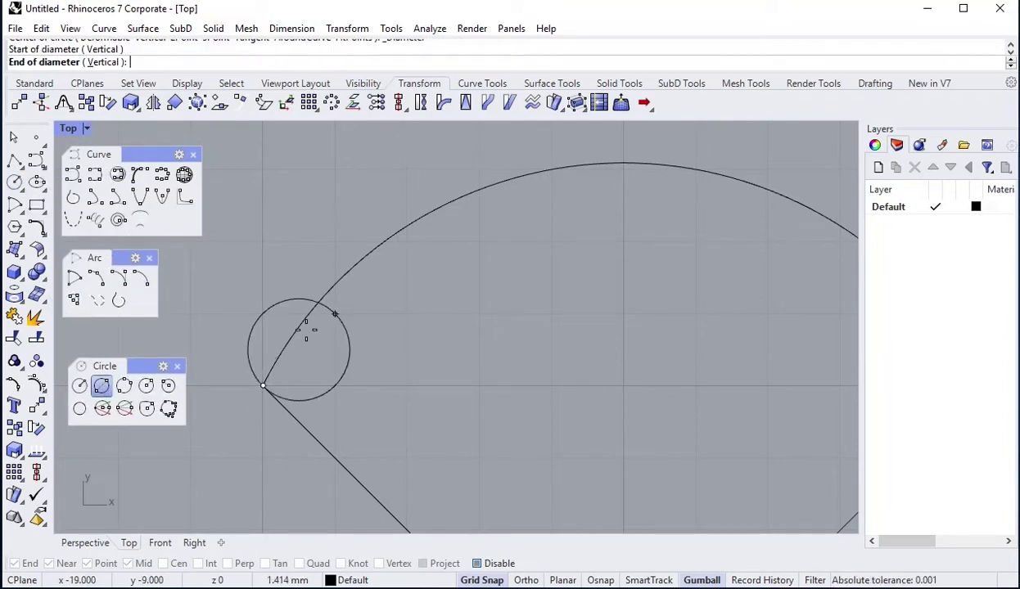
click(486, 581)
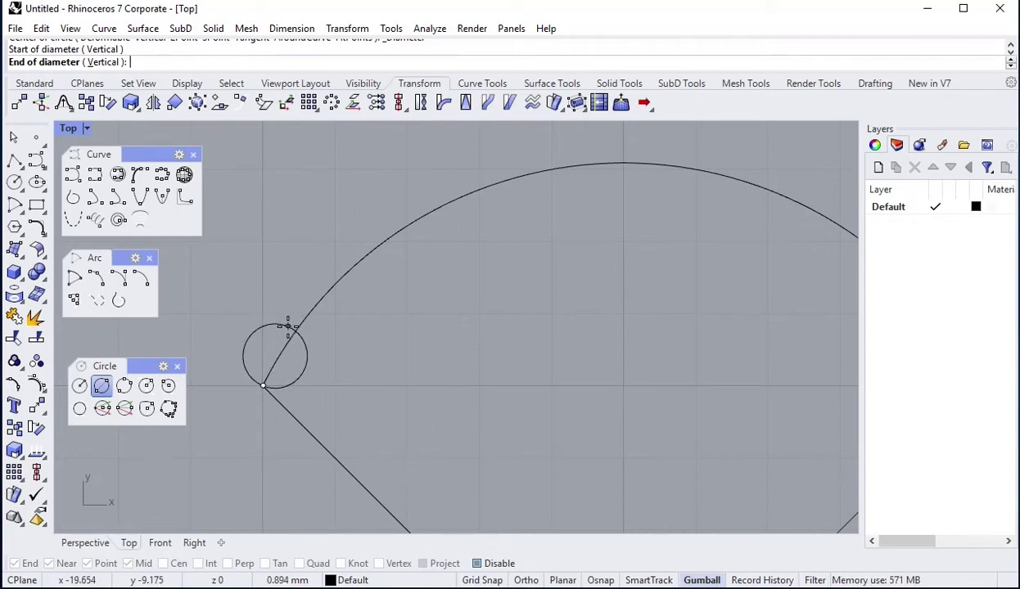
click(600, 580)
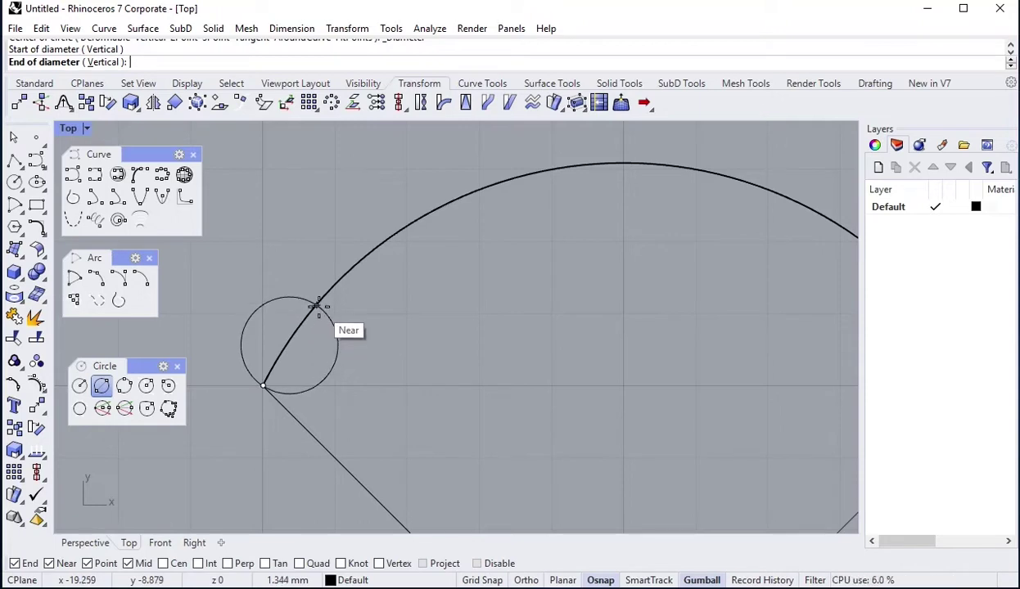
click(328, 293)
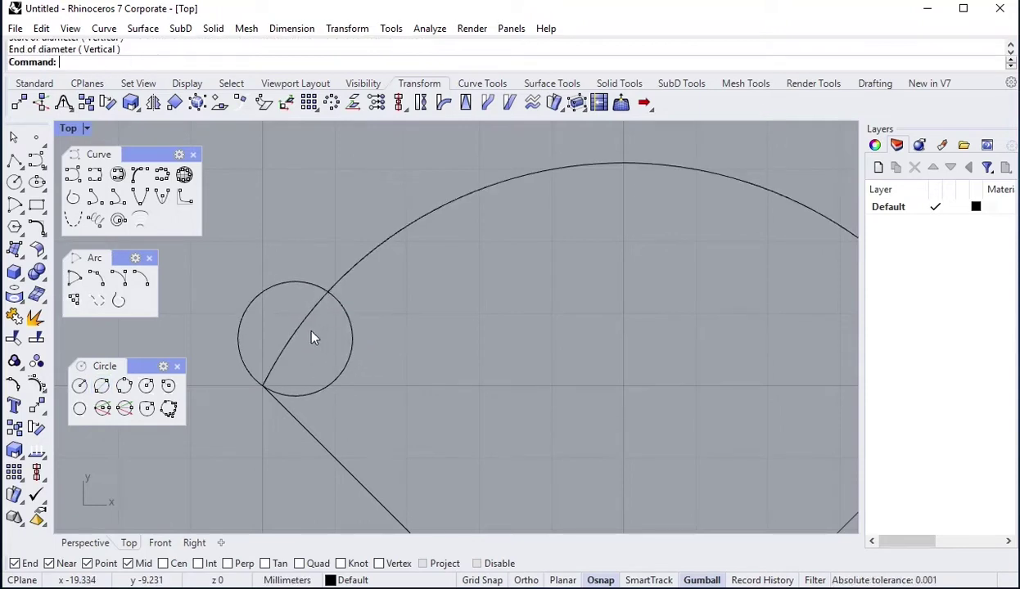
scroll(307, 327, down, 3)
Mirror a copy of the circle across the vertical centre line onto the right corner.
click(319, 350)
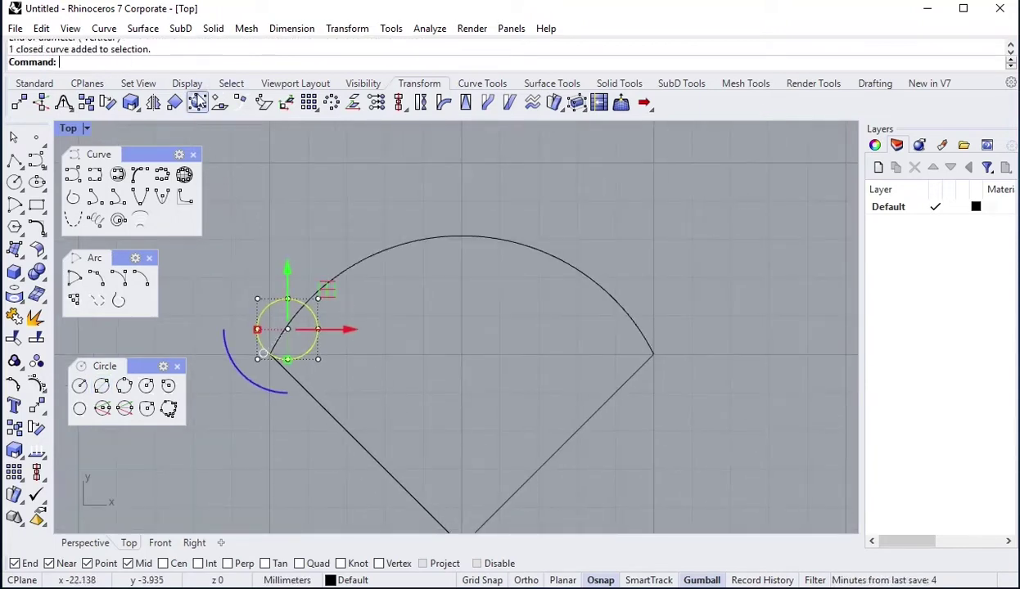
click(198, 101)
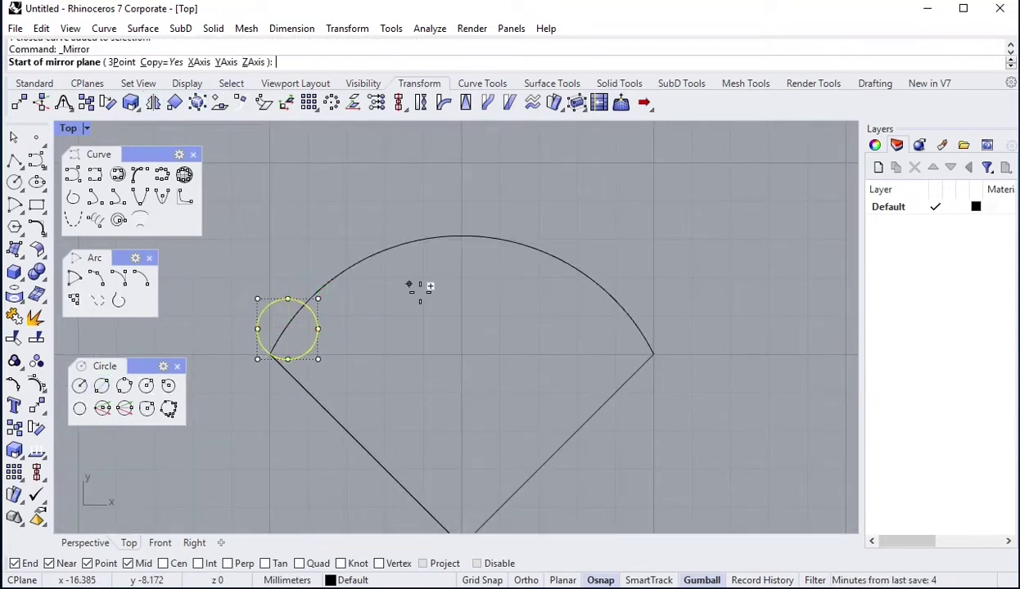
click(462, 391)
click(463, 301)
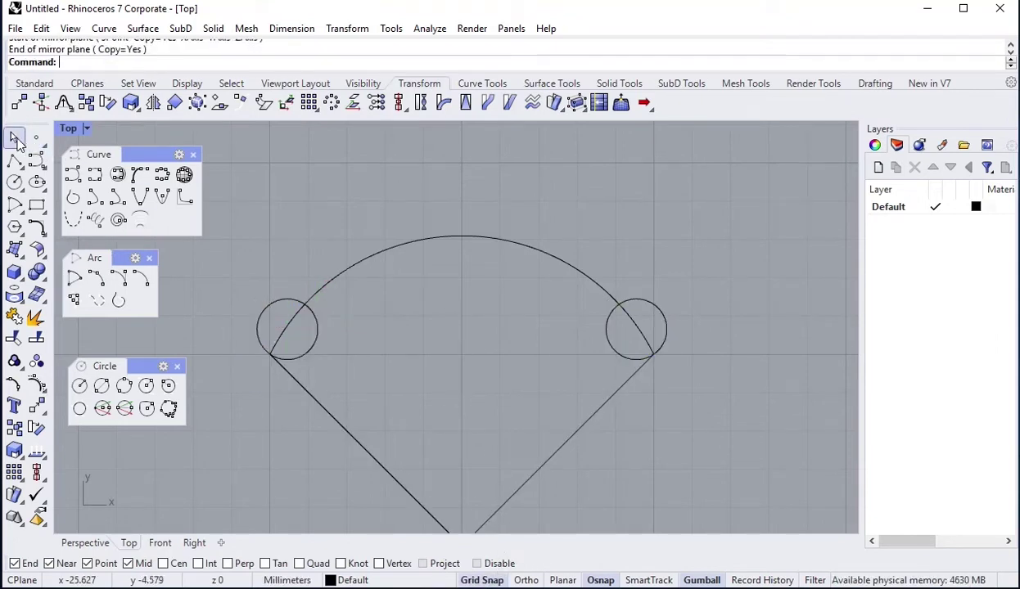
key(Escape)
key(Escape)
scroll(401, 295, down, 1)
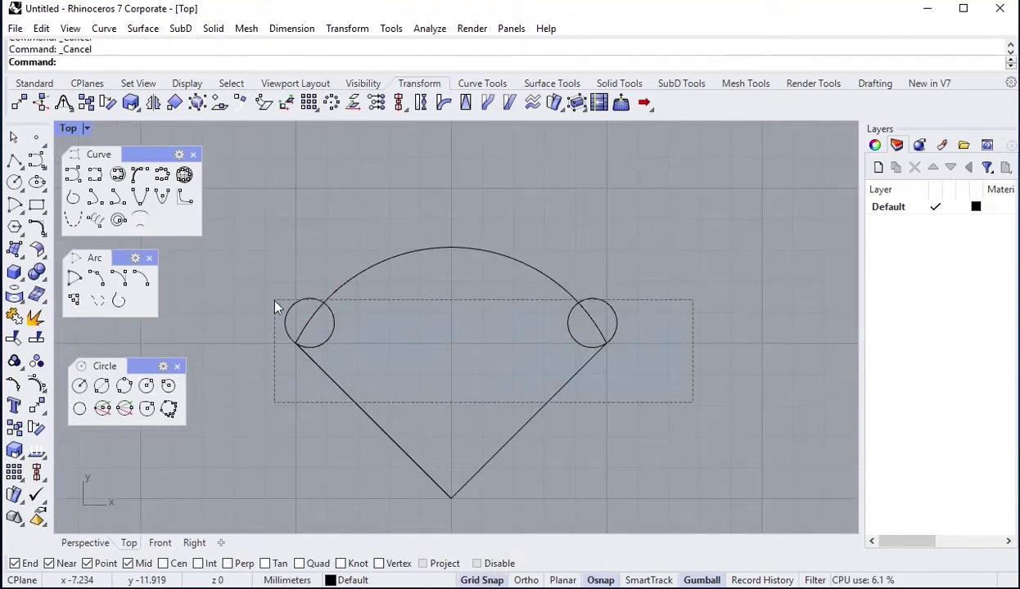
Select all four curves and trim away both circles' parts inside the wedge.
drag(275, 302, 275, 303)
click(16, 337)
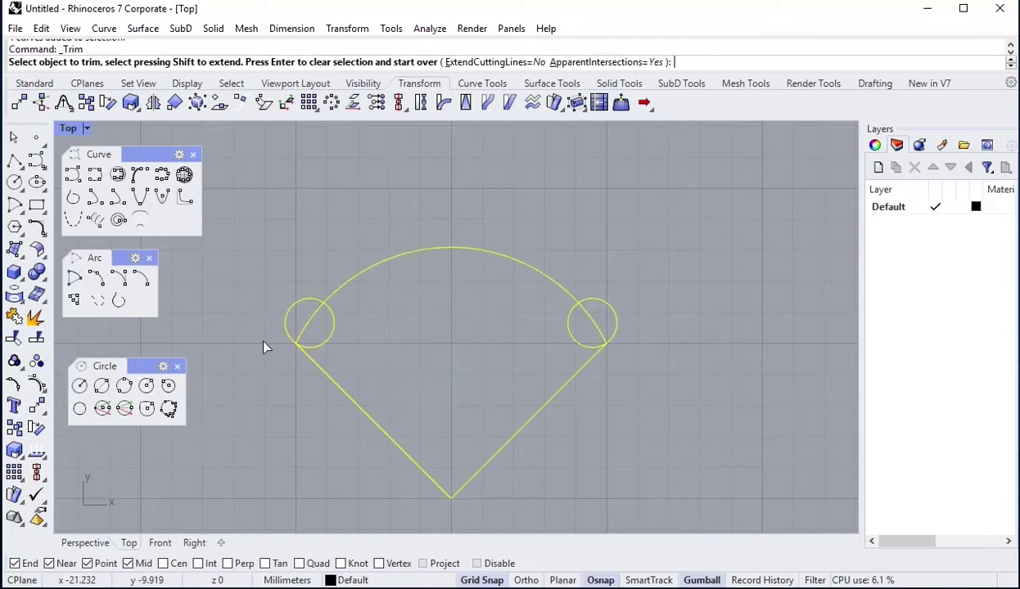
click(334, 328)
click(570, 329)
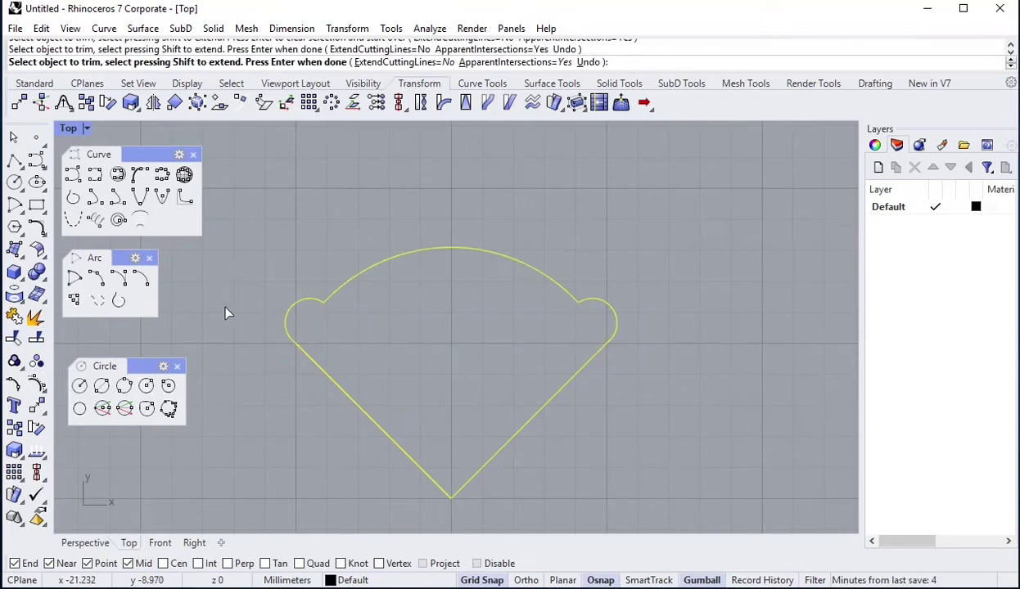
key(Return)
Join the trimmed wedge and circle pieces into one closed lobed curve.
click(13, 317)
click(296, 257)
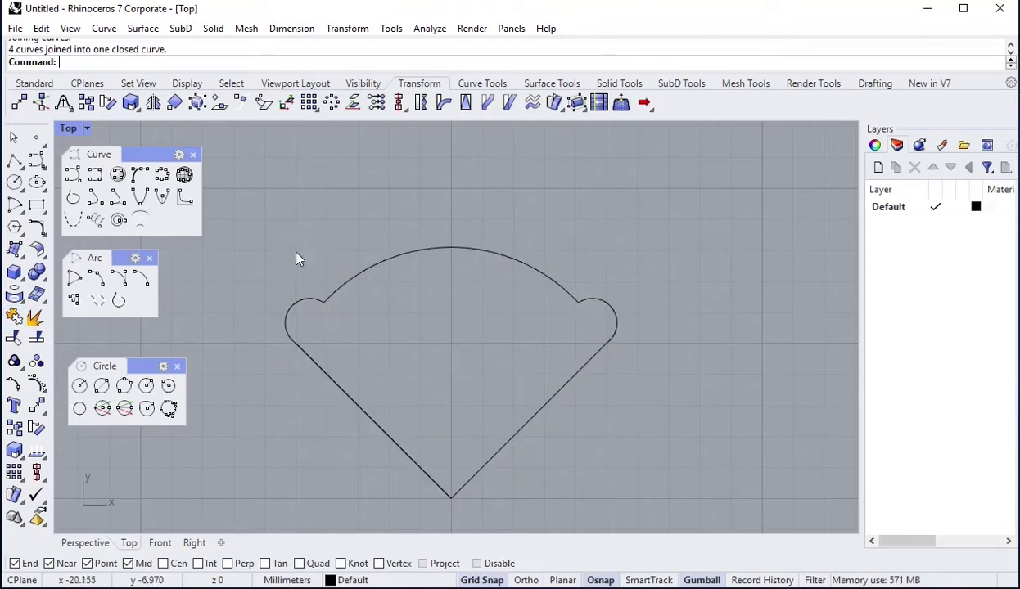
click(325, 305)
key(Escape)
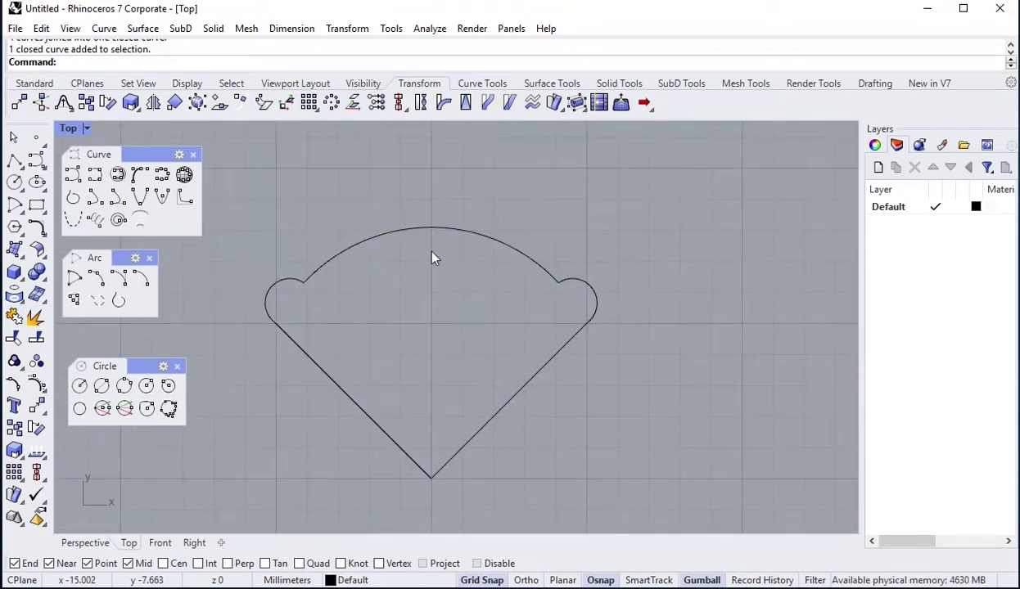
Orient the lobed section with Copy=Yes and Scale=3D, referencing its bottom tip and top.
scroll(420, 245, down, 2)
click(173, 103)
click(369, 250)
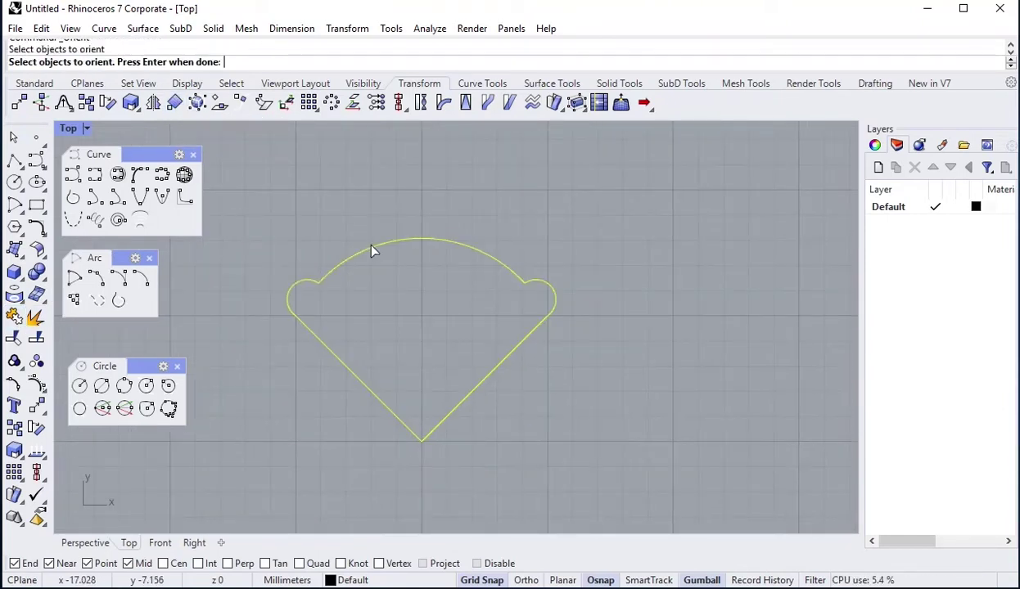
key(Return)
click(421, 440)
click(421, 239)
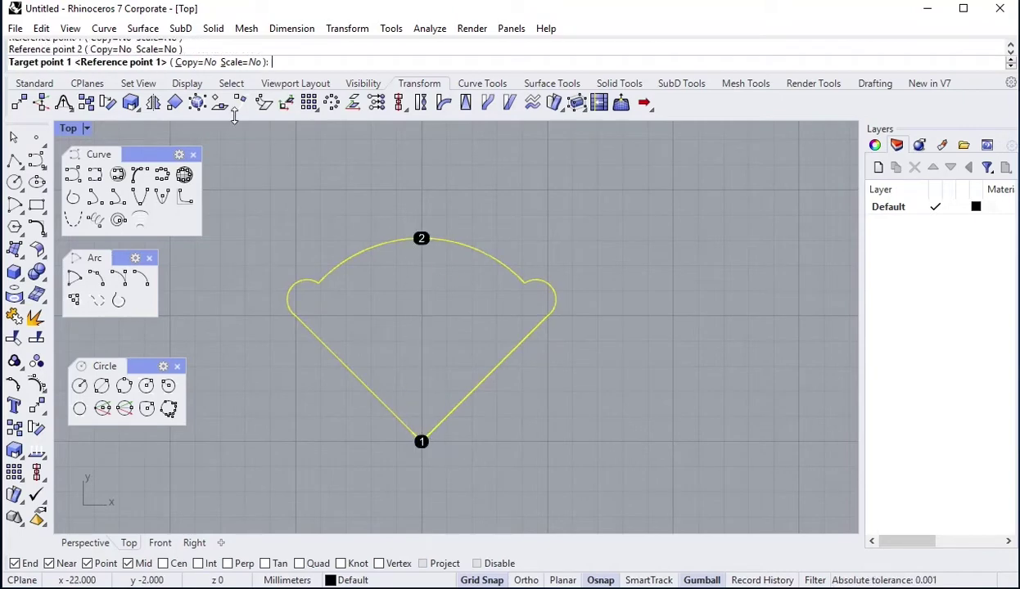
click(229, 63)
click(108, 62)
click(184, 62)
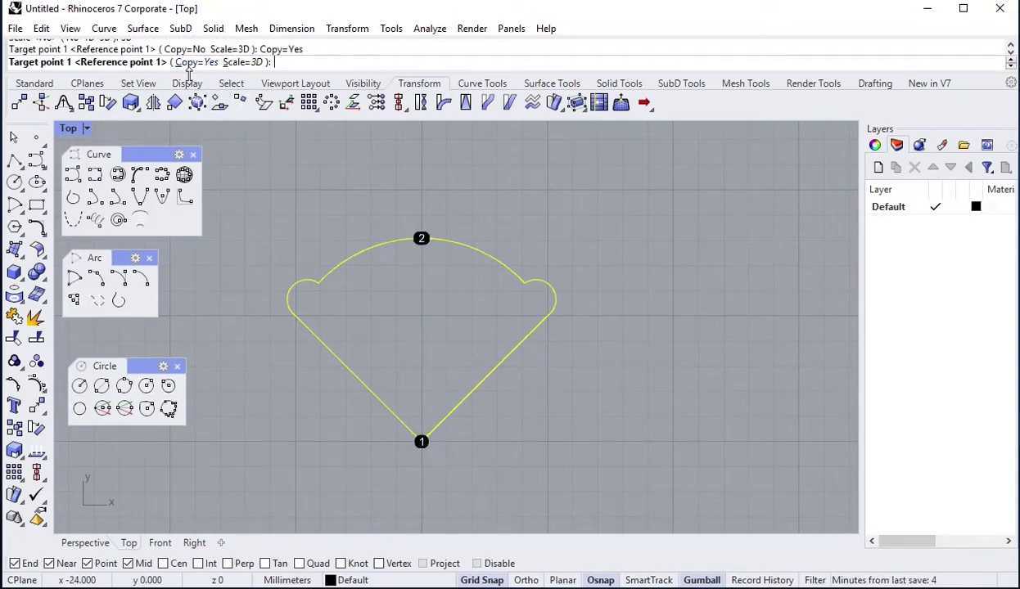
In Right view, place the first scaled copy spanning both rails at their bottom.
scroll(307, 360, down, 3)
scroll(311, 365, down, 2)
scroll(311, 366, down, 2)
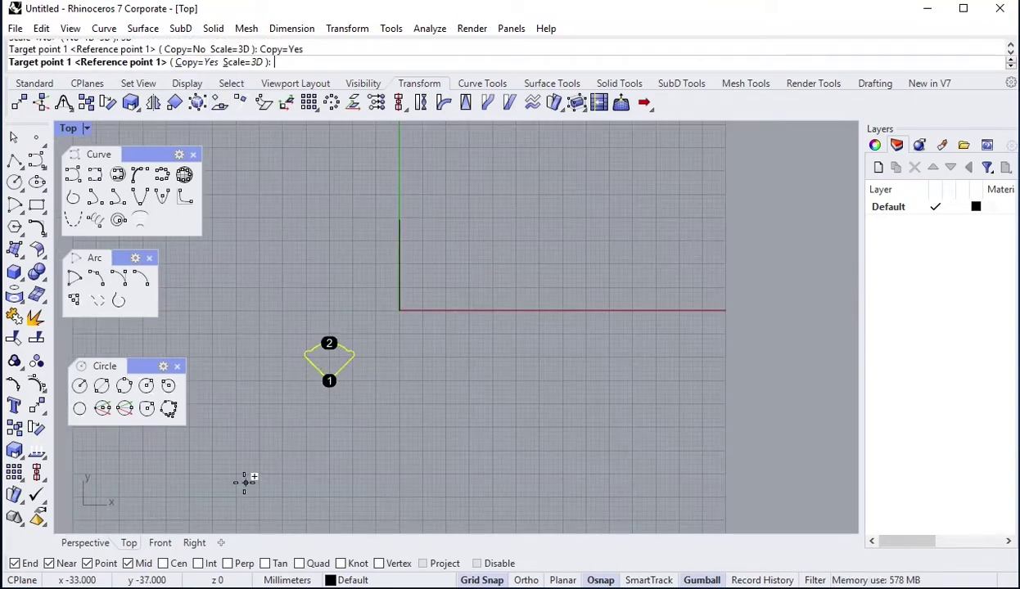
click(194, 543)
click(434, 443)
click(442, 360)
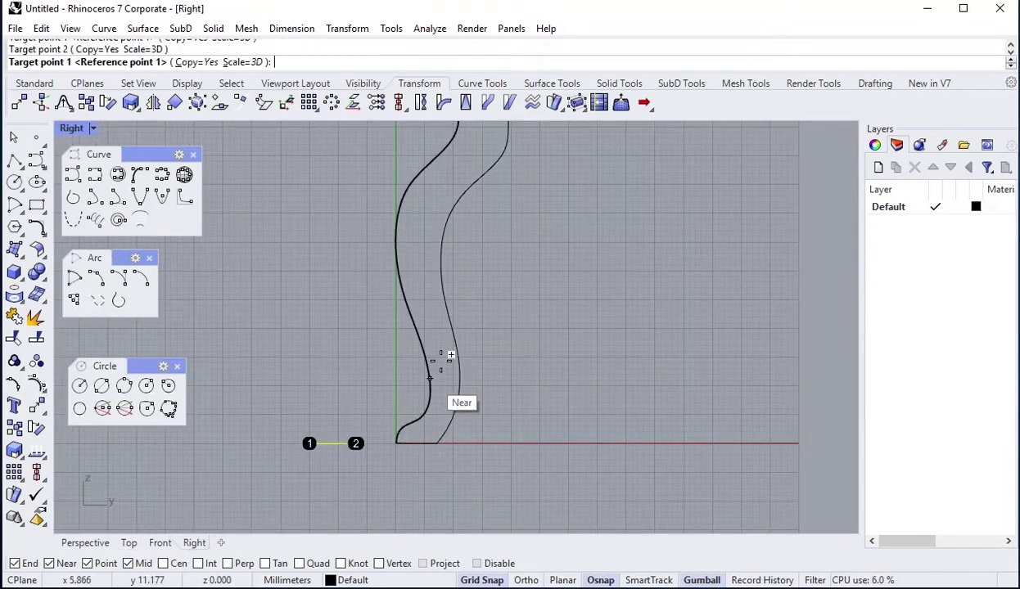
Add two more copies spanning the rails at the top and a middle height.
click(432, 324)
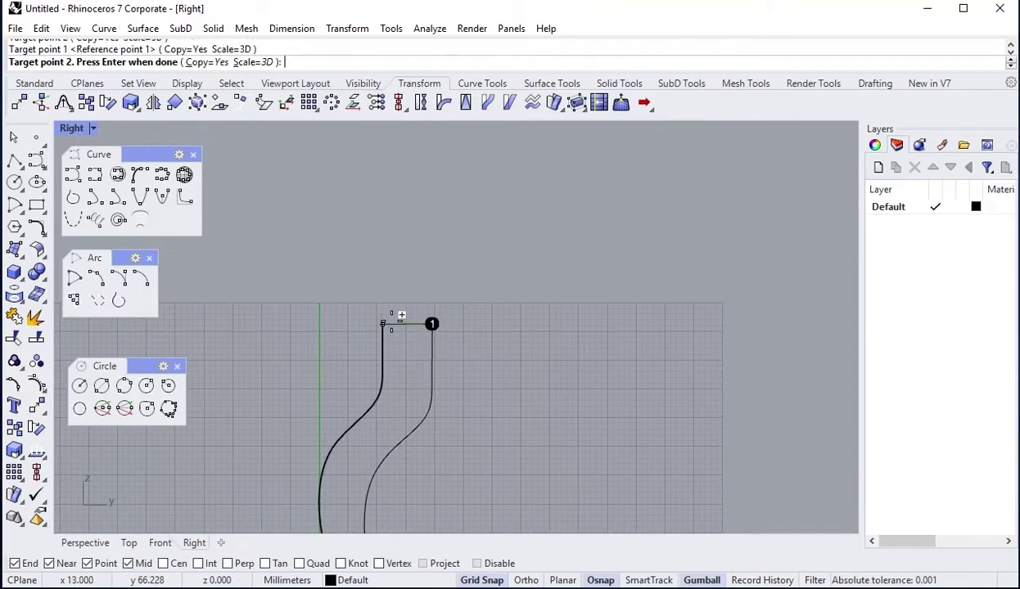
scroll(379, 470, up, 1)
scroll(377, 469, up, 2)
scroll(376, 469, up, 2)
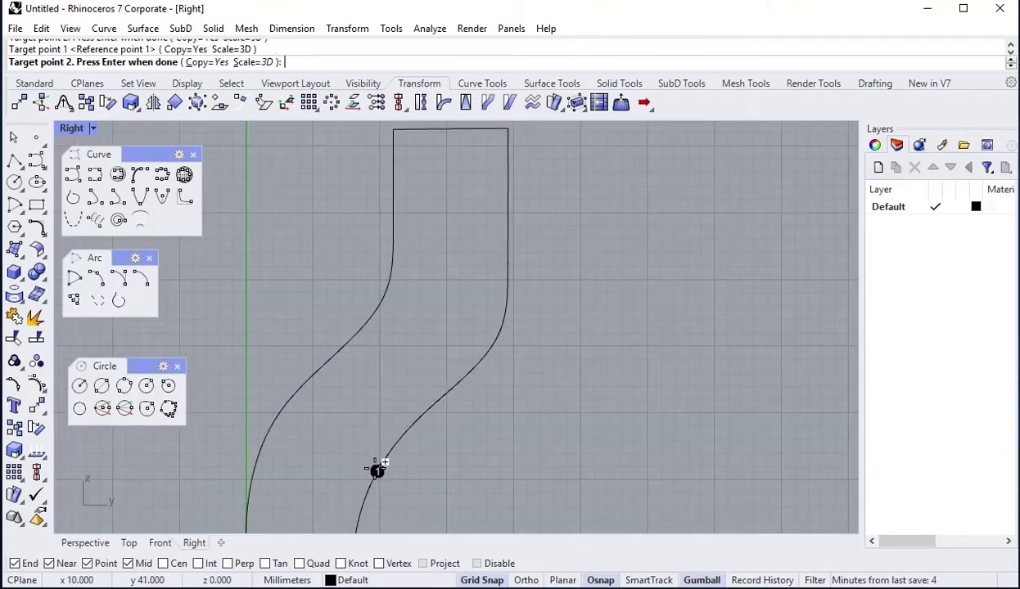
click(288, 418)
scroll(506, 219, up, 2)
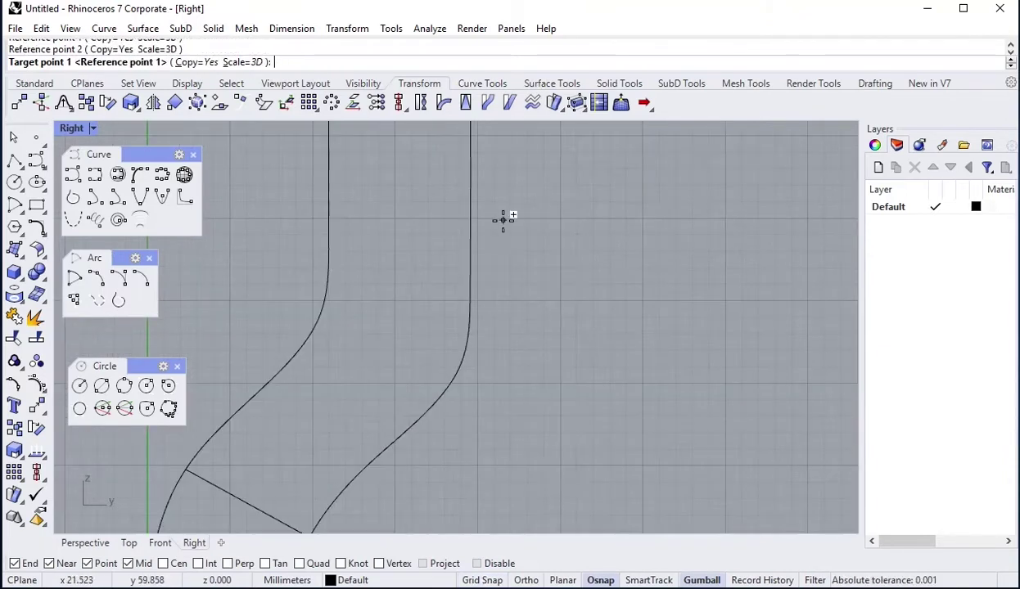
click(471, 297)
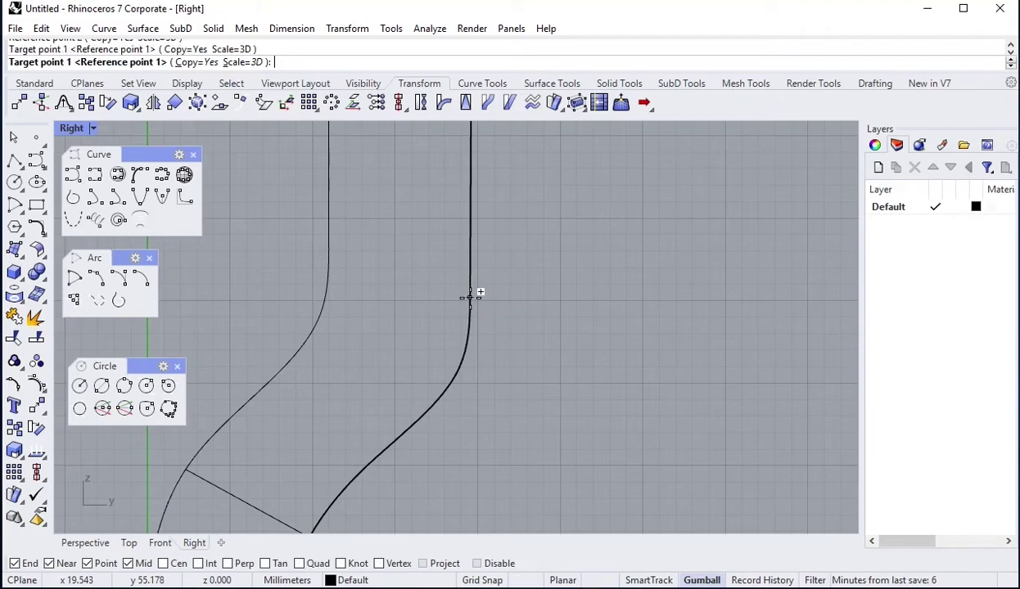
click(326, 294)
key(Return)
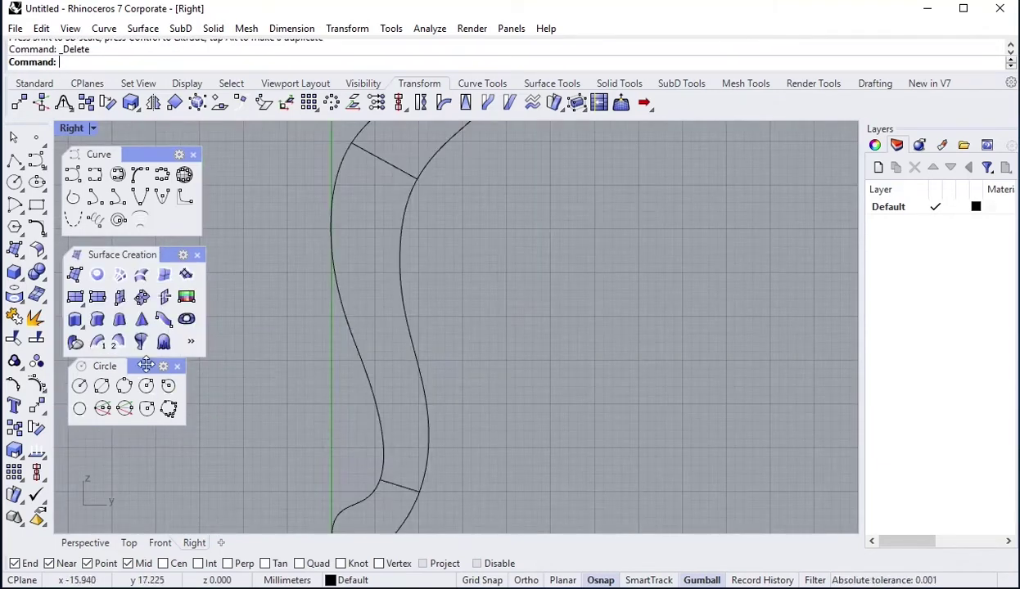
Start Sweep2, picking both S-shaped rails and then the lobed section curves.
click(118, 342)
click(428, 392)
click(381, 393)
right_drag(423, 446, 456, 312)
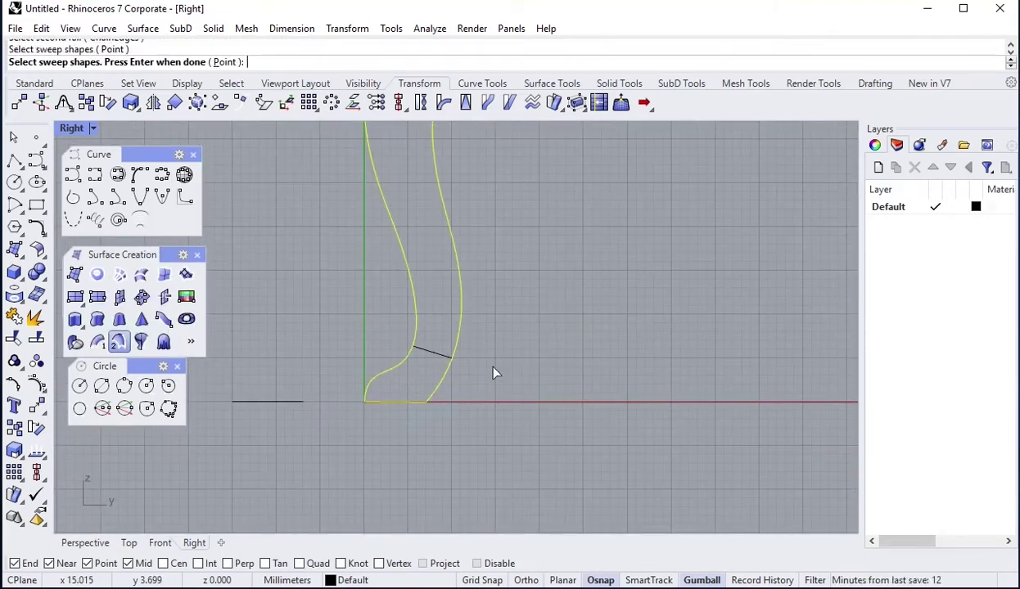
scroll(493, 373, down, 3)
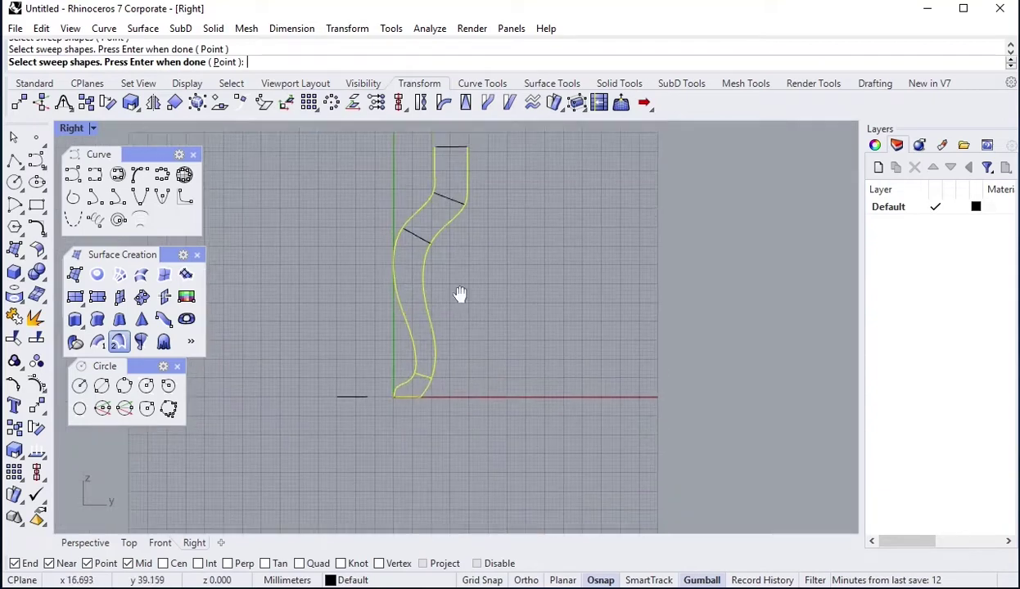
right_click(376, 391)
In Perspective, align a section seam to the curve's end and accept the seams.
click(85, 543)
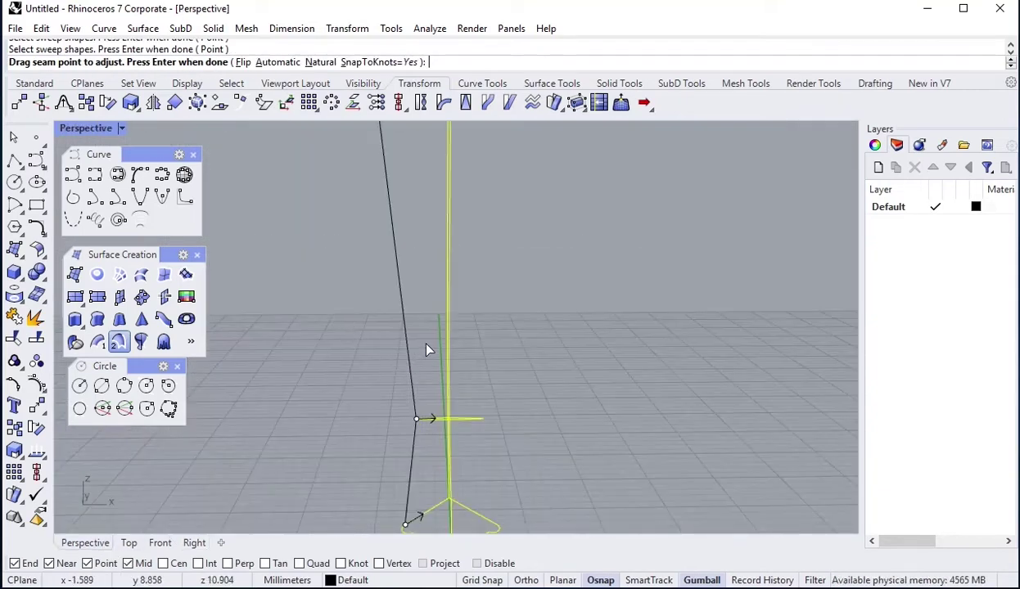
right_drag(426, 350, 513, 515)
drag(364, 336, 321, 321)
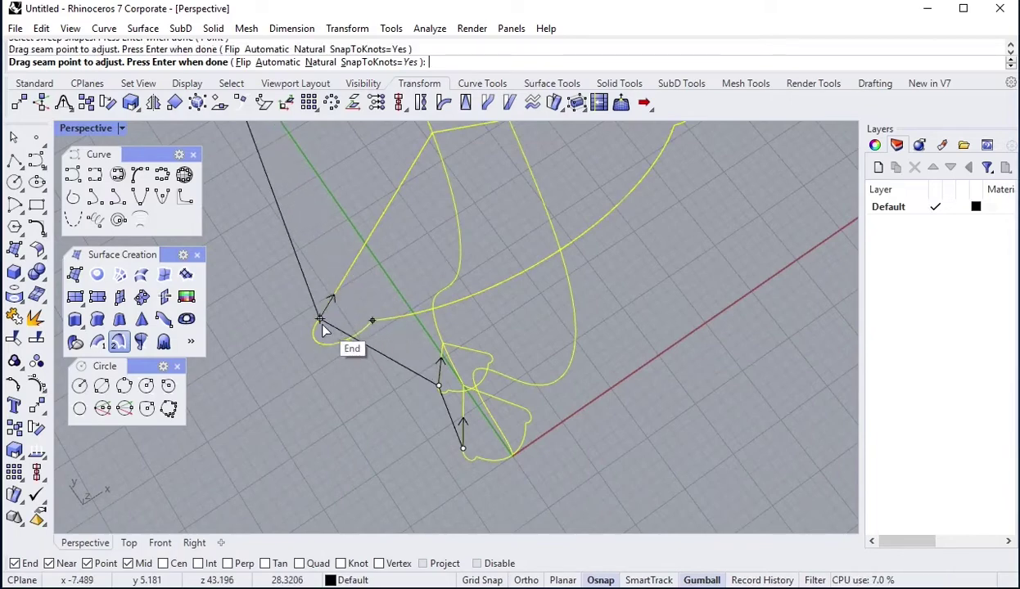
mouse_move(378, 347)
right_down()
mouse_move(391, 360)
mouse_move(359, 192)
right_up()
key(Return)
Accept the Sweep 2 Rail options and switch Perspective to Rendered display.
click(694, 481)
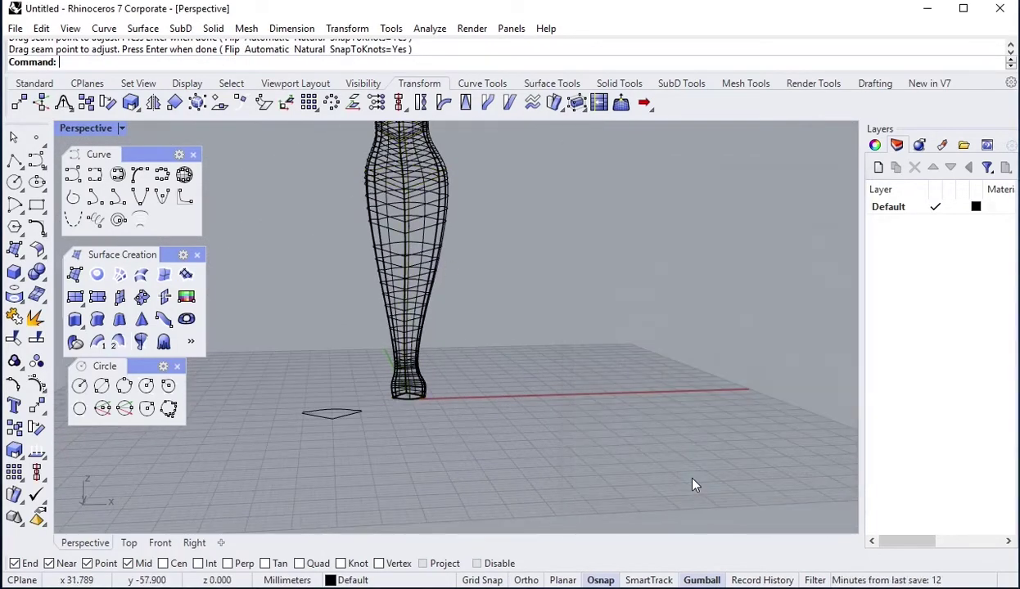
mouse_move(694, 483)
right_down()
mouse_move(439, 348)
mouse_move(246, 204)
right_up()
click(122, 129)
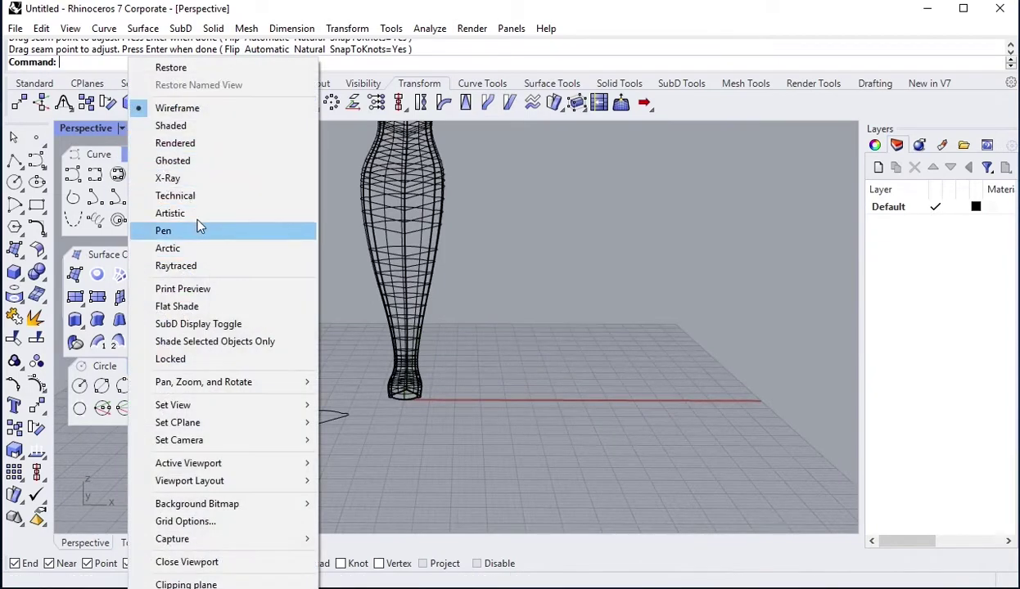
click(193, 143)
mouse_move(511, 331)
right_down()
mouse_move(573, 351)
mouse_move(489, 412)
mouse_move(449, 269)
mouse_move(537, 264)
mouse_move(329, 257)
mouse_move(207, 237)
mouse_move(853, 237)
mouse_move(485, 280)
right_up()
scroll(434, 251, up, 3)
scroll(396, 231, up, 3)
scroll(405, 229, down, 3)
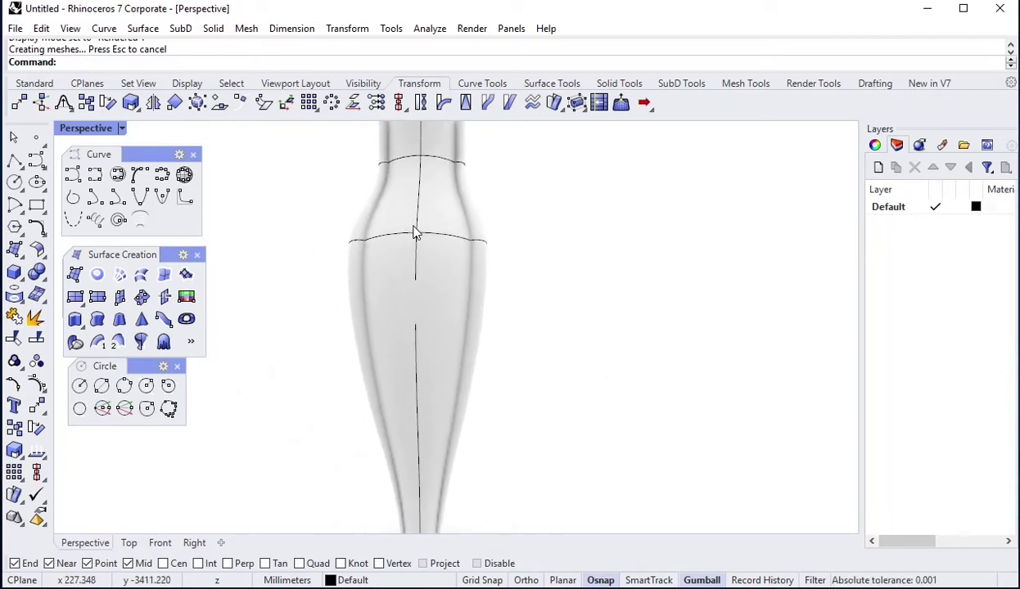
scroll(414, 230, down, 3)
right_drag(417, 237, 432, 239)
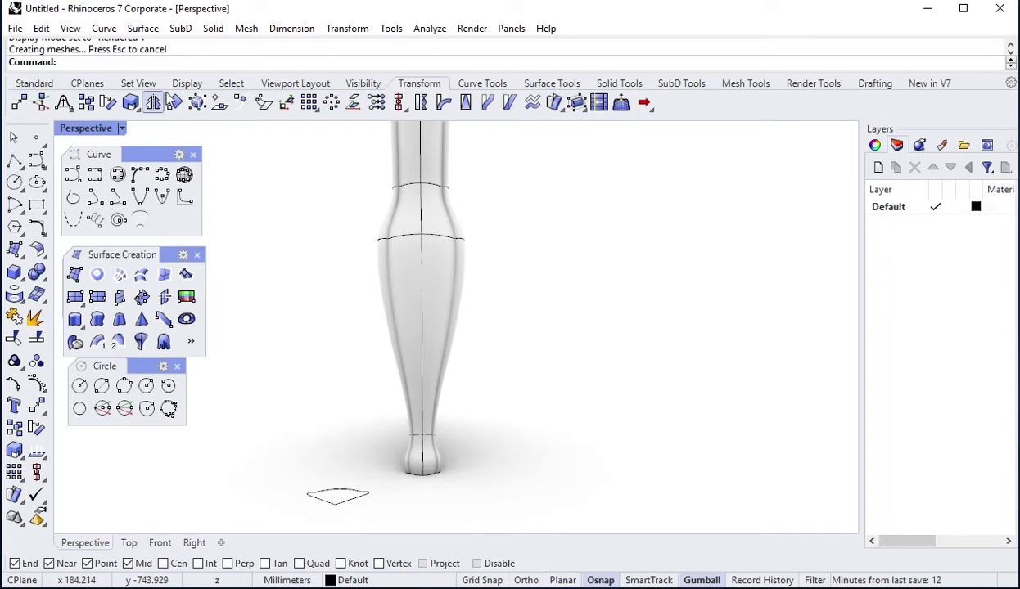
Select the eight construction curves and hide them.
click(225, 85)
click(508, 103)
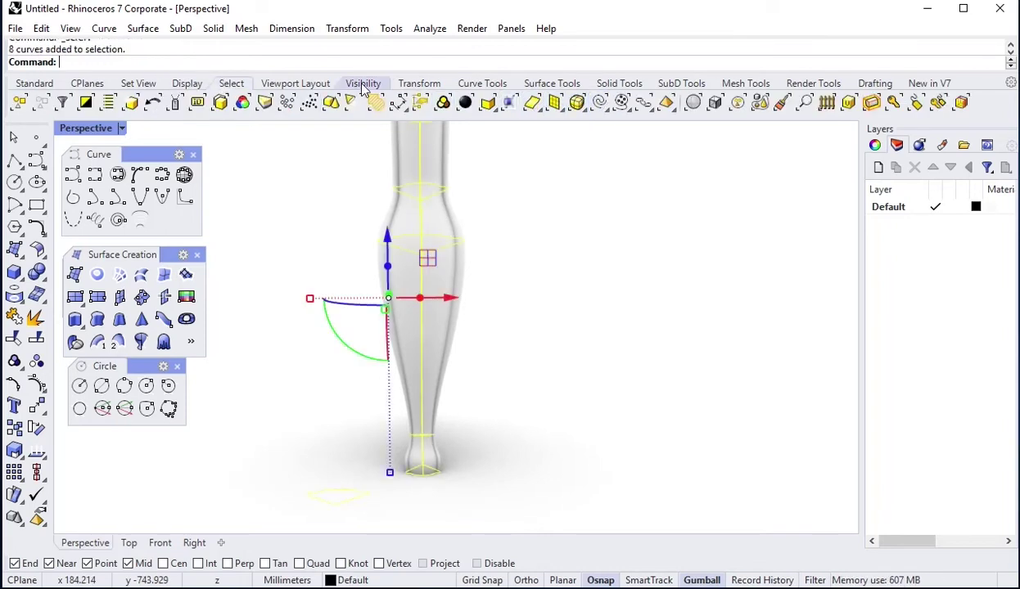
click(362, 84)
click(41, 102)
mouse_move(448, 329)
right_down()
mouse_move(244, 312)
mouse_move(271, 274)
mouse_move(337, 266)
mouse_move(451, 395)
right_up()
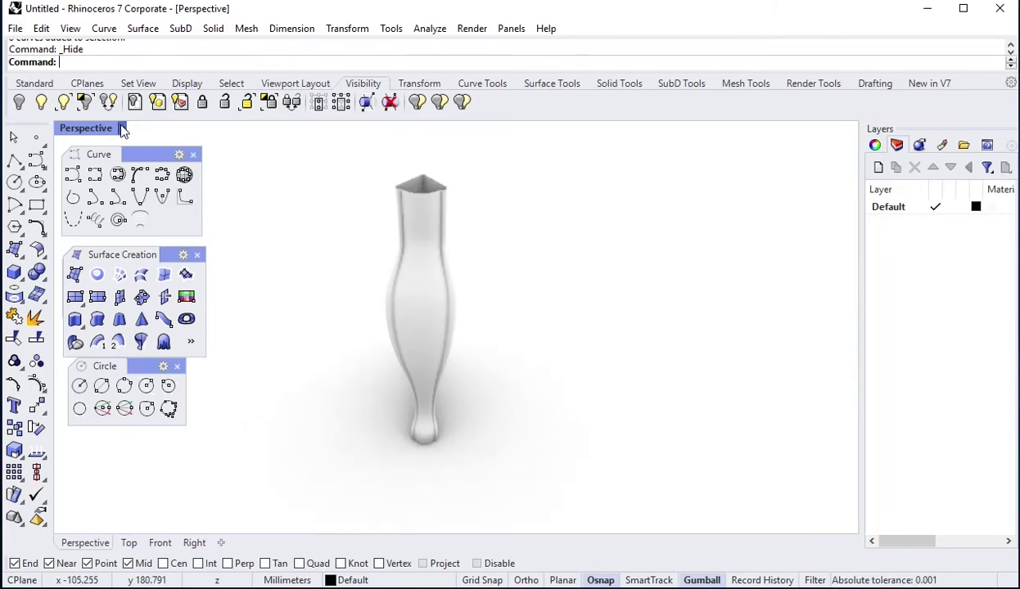
Switch Perspective to Shaded and duplicate the leg's open end borders into planar caps.
click(121, 129)
click(172, 126)
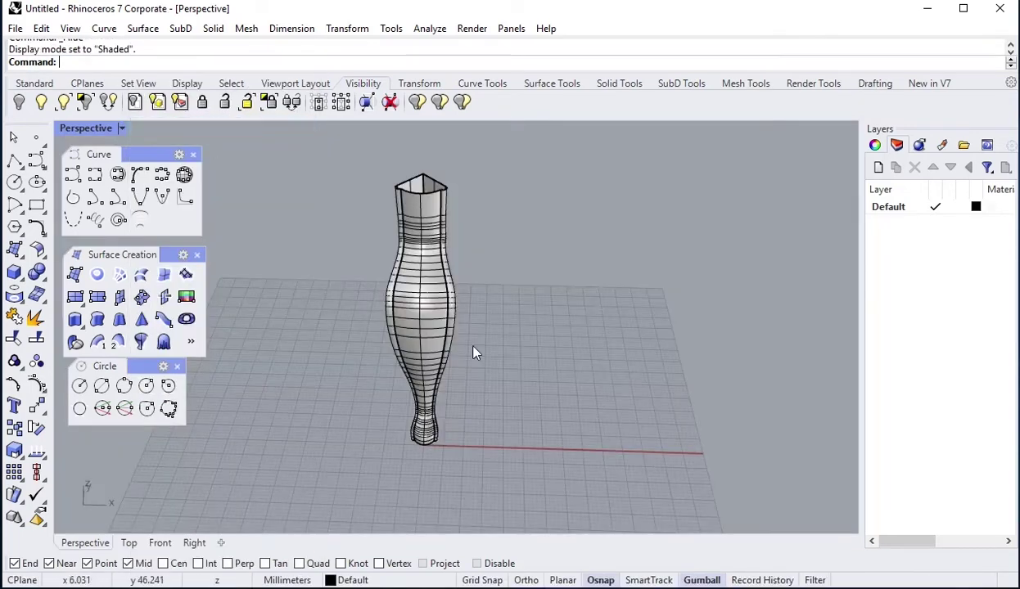
click(432, 331)
text(Dup)
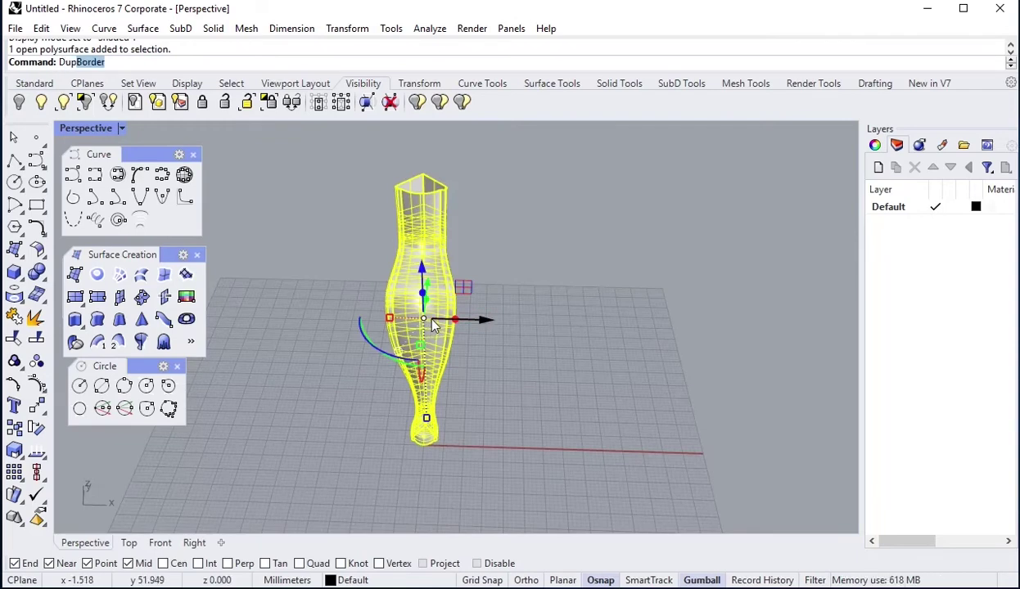
key(Return)
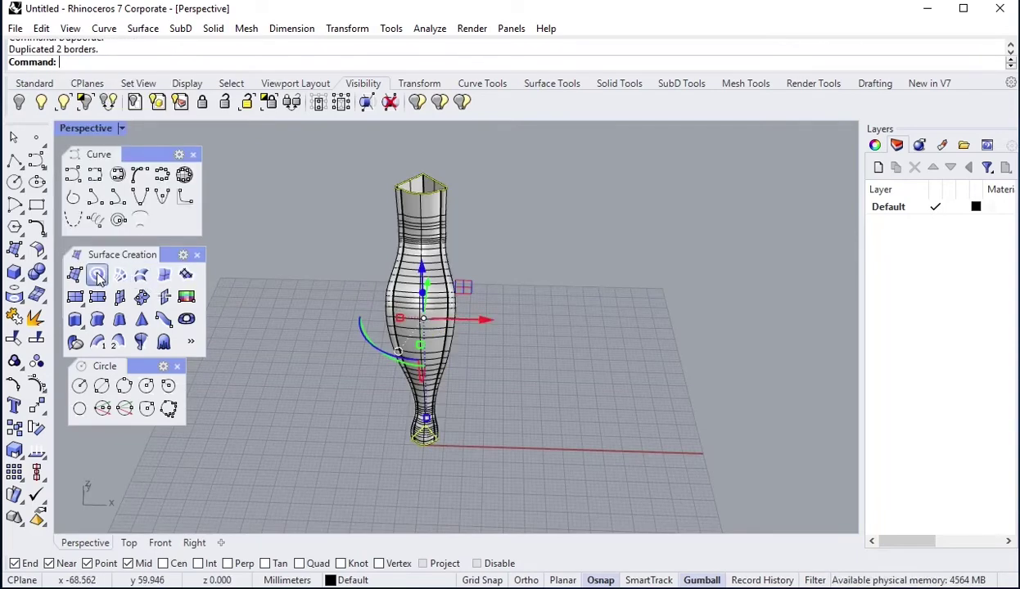
drag(552, 401, 373, 200)
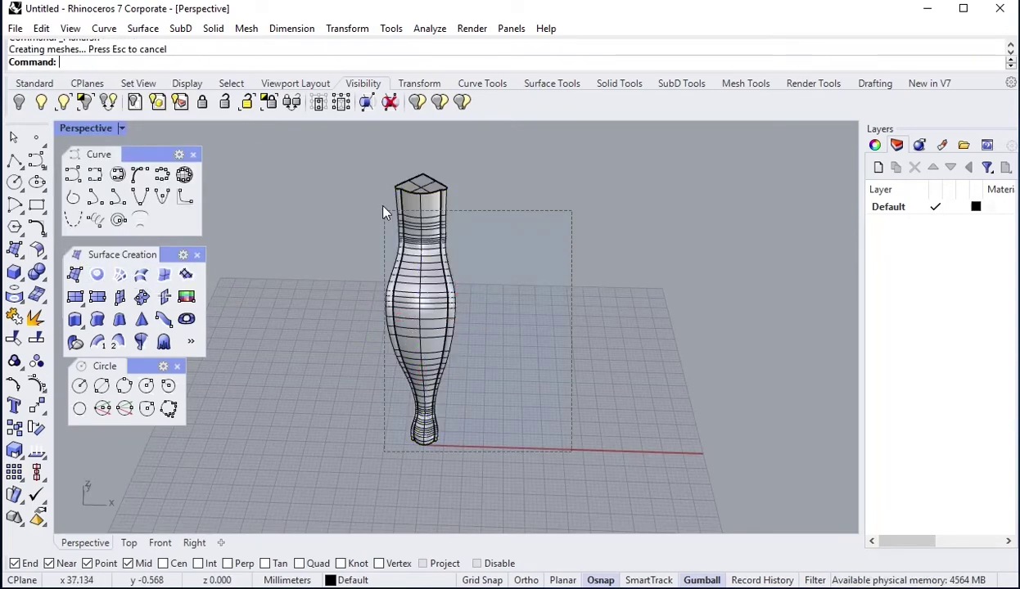
Show the hidden objects and join the leg with its end caps into a closed solid.
click(45, 101)
click(343, 245)
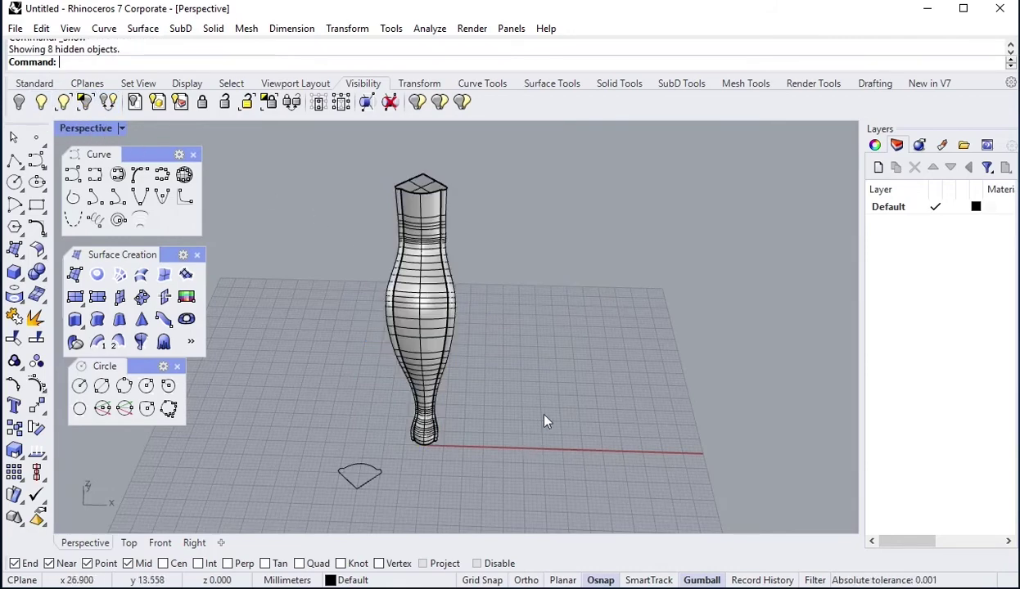
drag(367, 174, 365, 171)
click(14, 317)
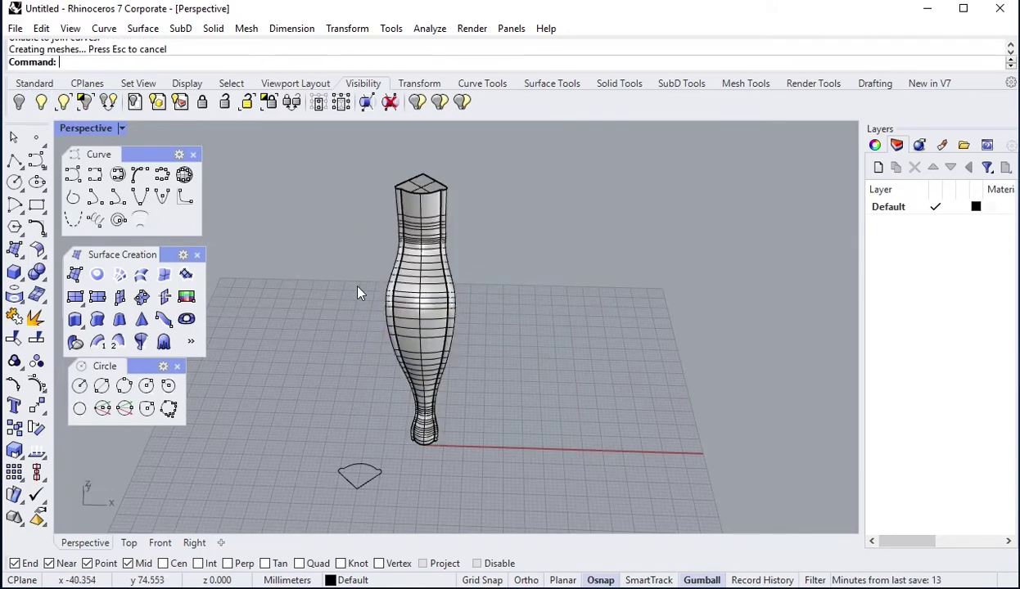
Delete the leftover construction and border curves, keeping only the leg solid.
drag(359, 325, 360, 326)
ctrl+click(447, 282)
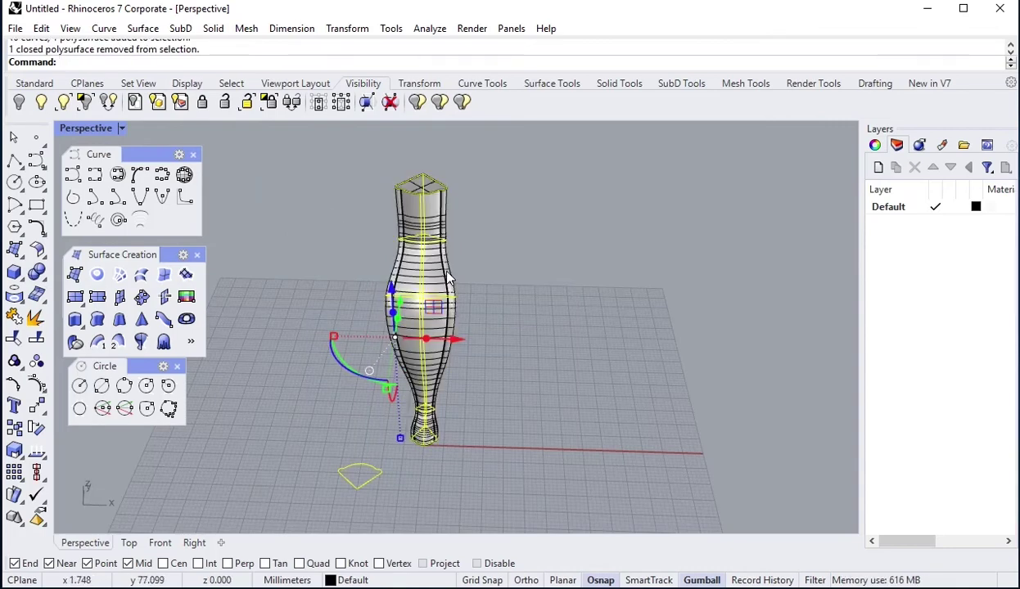
key(Delete)
right_drag(437, 275, 440, 177)
Set Perspective to Rendered display and orbit to view the leg's S-curved side.
click(122, 127)
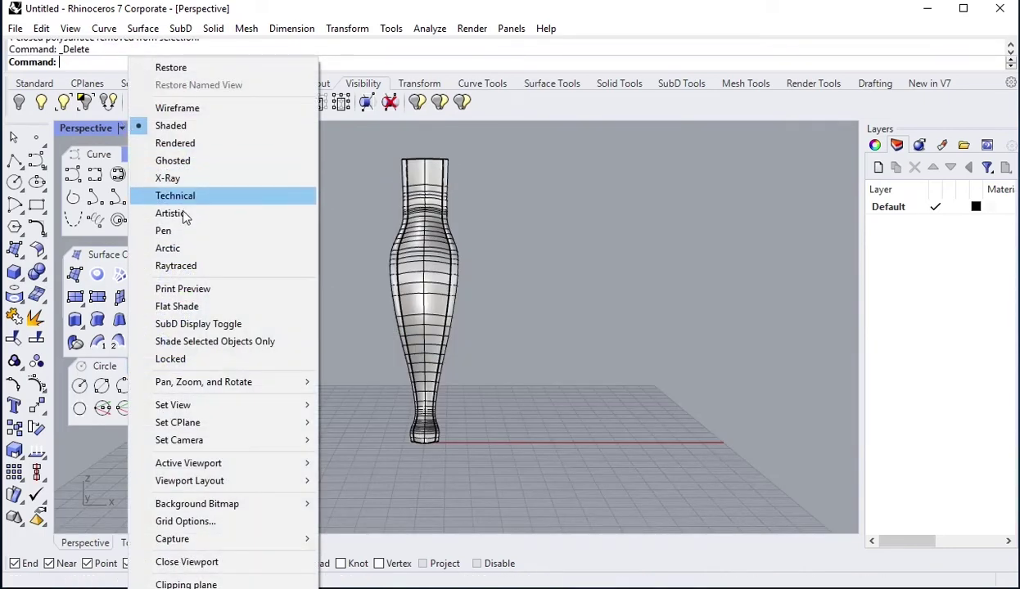
click(172, 139)
mouse_move(550, 307)
right_down()
mouse_move(526, 437)
mouse_move(437, 300)
mouse_move(418, 407)
mouse_move(605, 396)
mouse_move(555, 403)
right_up()
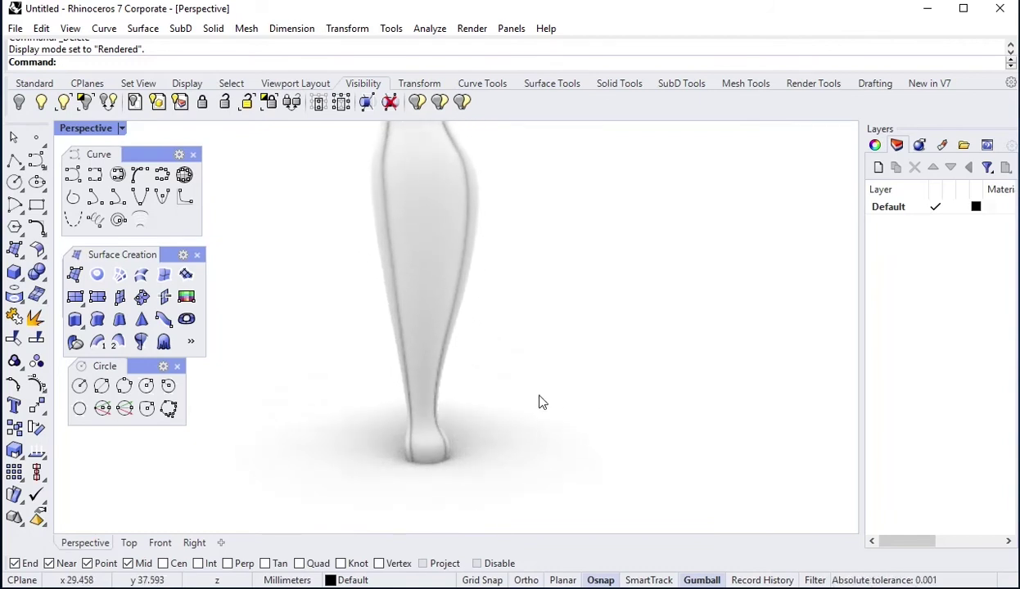